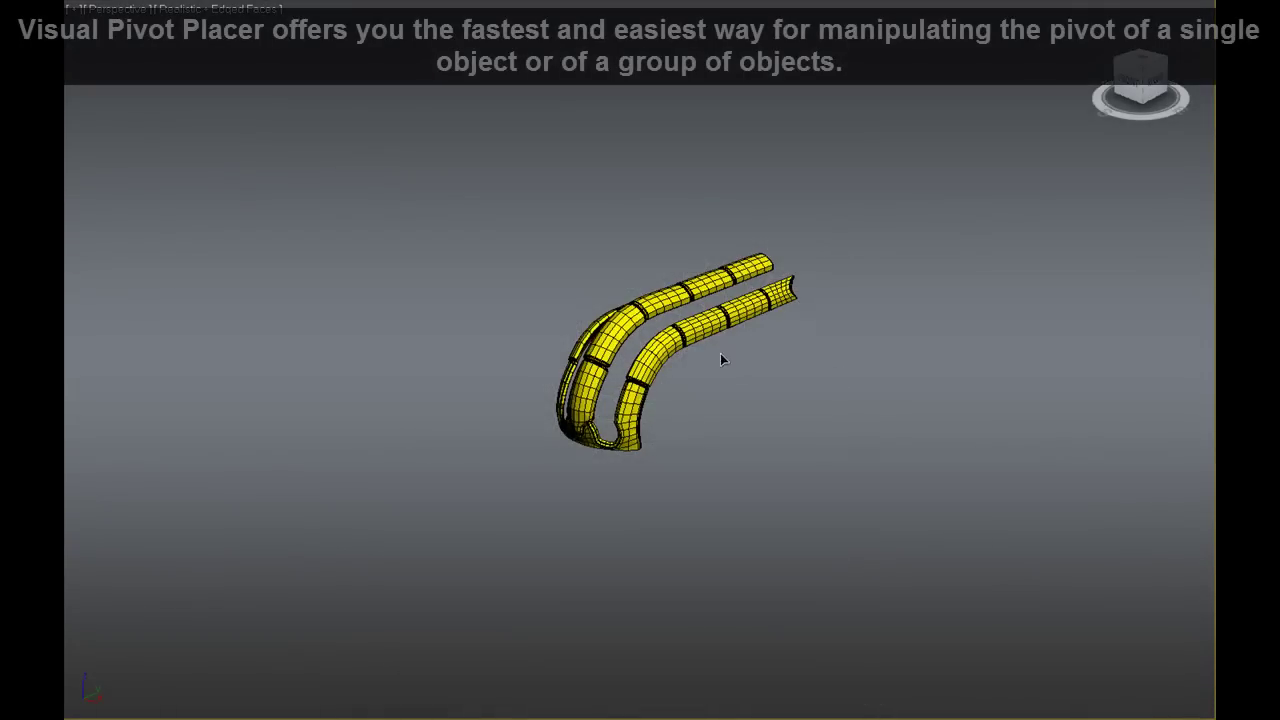
Select the bent yellow tube and orbit the view around it and its pivot cage.
click(690, 370)
mouse_move(686, 374)
alt+middle_down()
mouse_move(883, 374)
mouse_move(850, 378)
alt+middle_up()
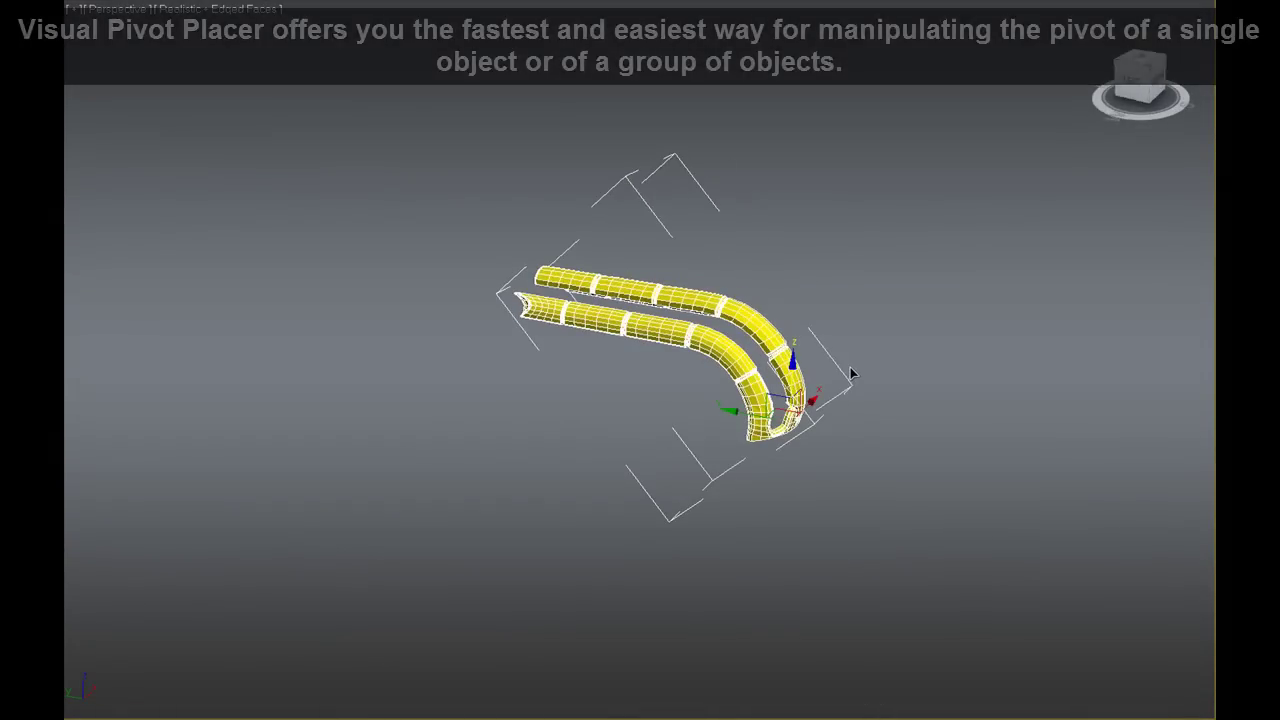
mouse_move(866, 434)
alt+middle_down()
mouse_move(901, 382)
mouse_move(835, 376)
alt+middle_up()
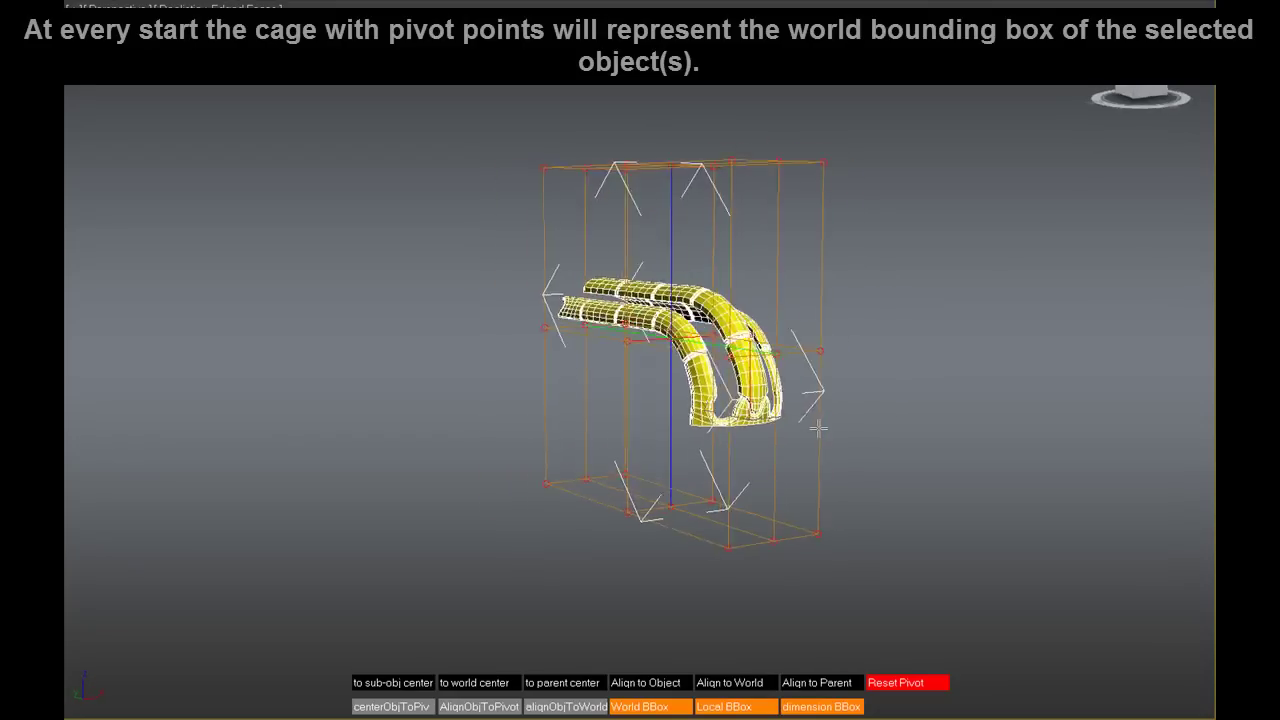
Move the tube's pivot to the cage's top corner and reopen the pivot cage with P.
mouse_move(909, 343)
alt+middle_down()
mouse_move(846, 349)
mouse_move(518, 230)
mouse_move(791, 349)
mouse_move(887, 414)
mouse_move(994, 420)
alt+middle_up()
click(512, 226)
key(p)
Cycle the cage through Local, dimension and World bounding boxes, finishing on Local BBox.
mouse_move(929, 480)
alt+middle_down()
mouse_move(866, 457)
mouse_move(782, 507)
alt+middle_up()
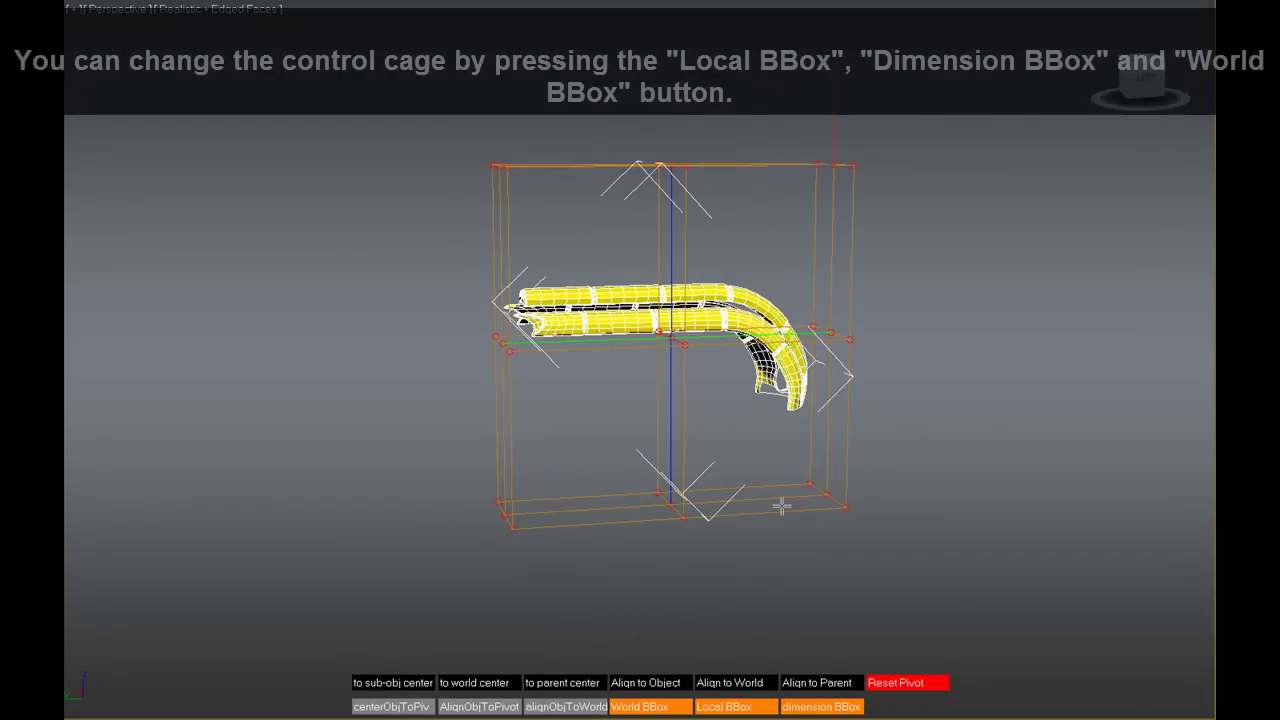
click(763, 706)
mouse_move(763, 706)
alt+middle_down()
mouse_move(871, 531)
mouse_move(686, 528)
mouse_move(738, 490)
alt+middle_up()
alt+middle_drag(750, 366, 934, 400)
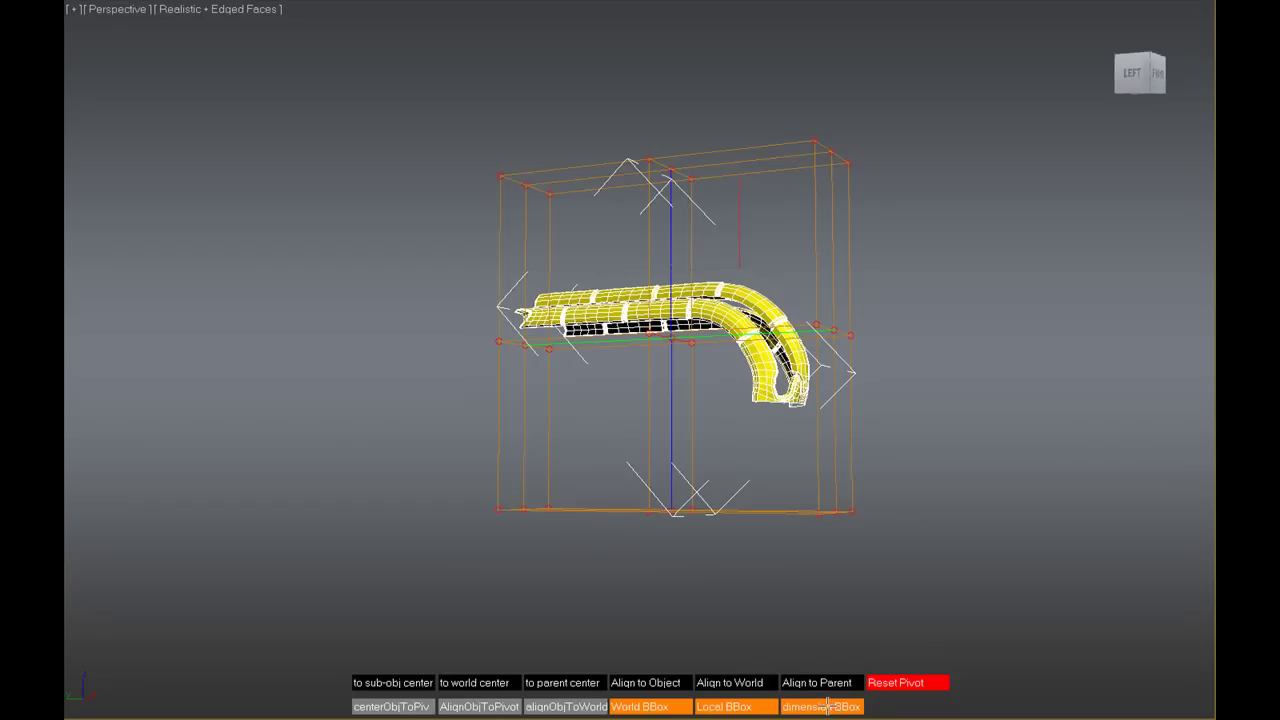
click(826, 706)
alt+middle_drag(906, 606, 925, 548)
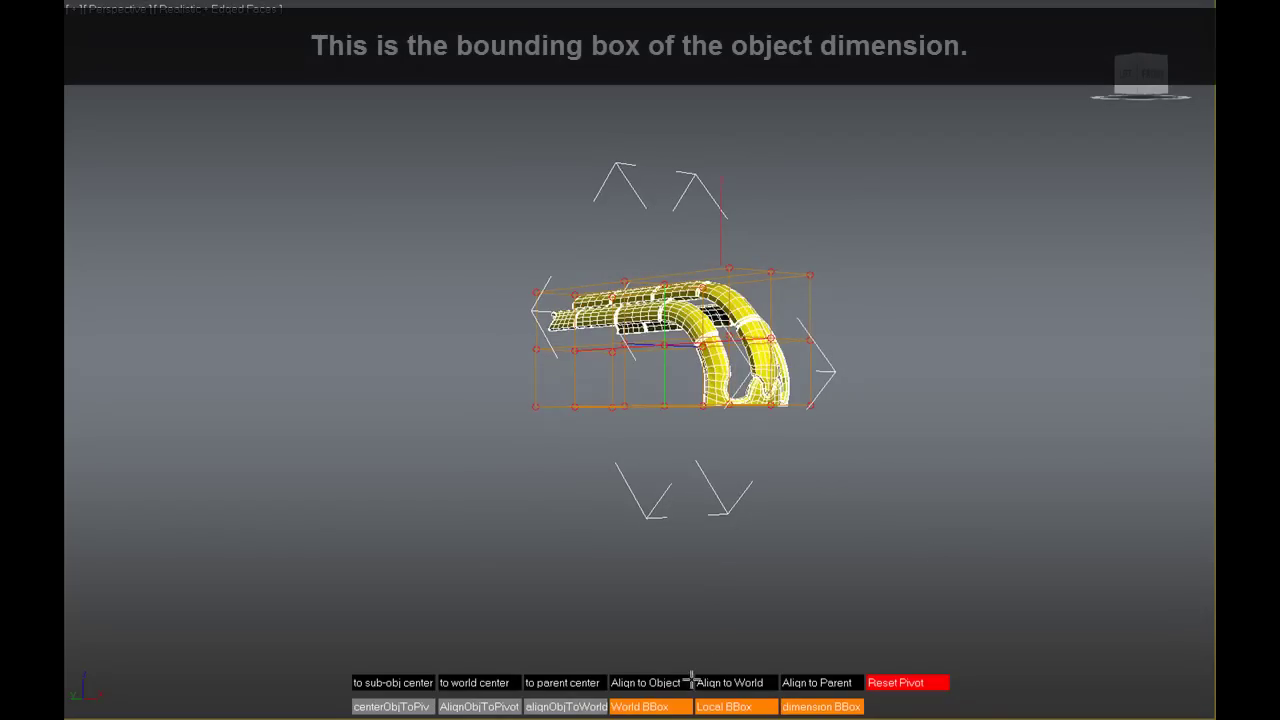
click(660, 704)
click(737, 706)
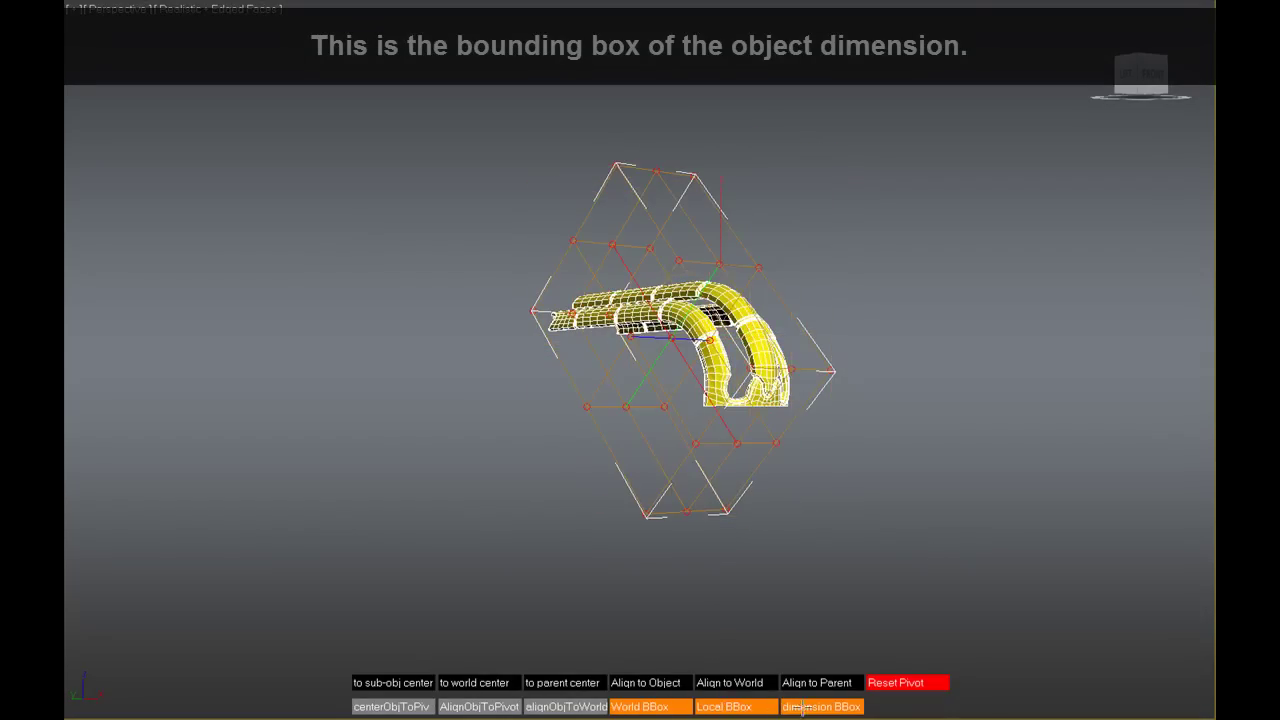
mouse_move(806, 643)
alt+middle_down()
mouse_move(863, 520)
mouse_move(963, 517)
alt+middle_up()
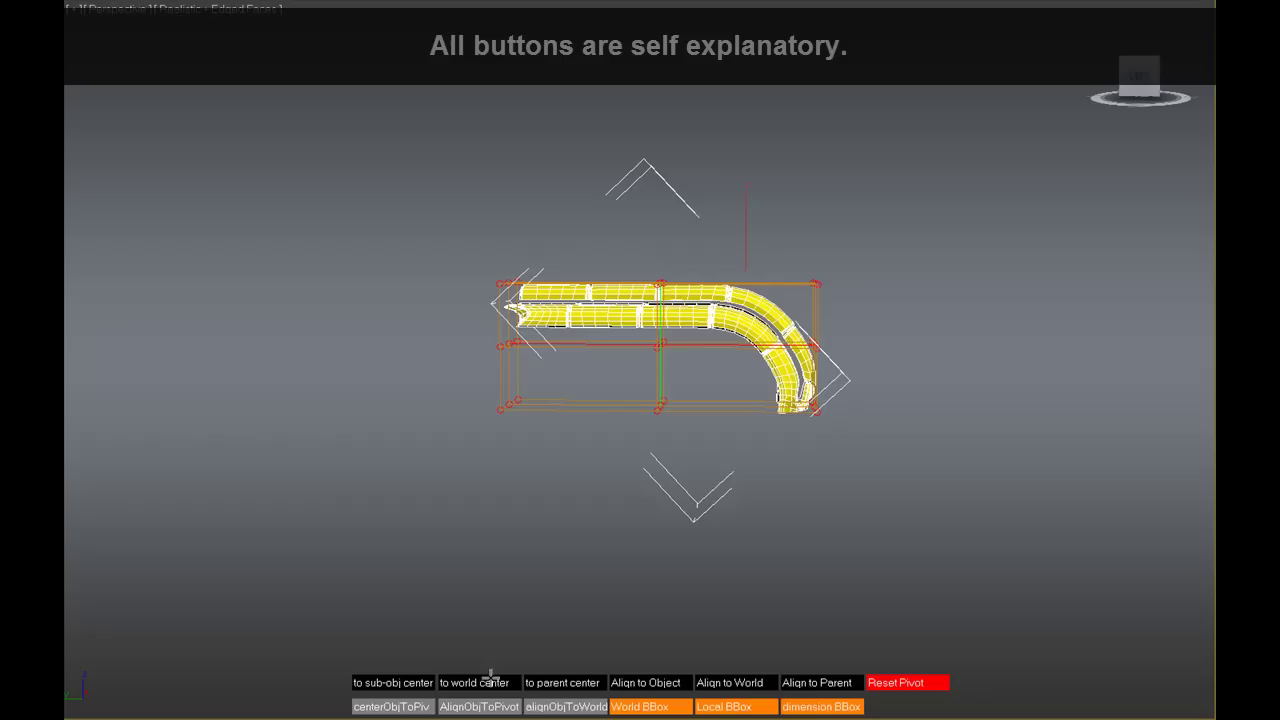
From a top-down view, recentre the tube on its pivot with centerObjToPiv.
alt+middle_drag(548, 657, 777, 523)
mouse_move(846, 480)
alt+middle_down()
mouse_move(810, 479)
mouse_move(820, 467)
mouse_move(808, 514)
mouse_move(882, 500)
mouse_move(768, 572)
alt+middle_up()
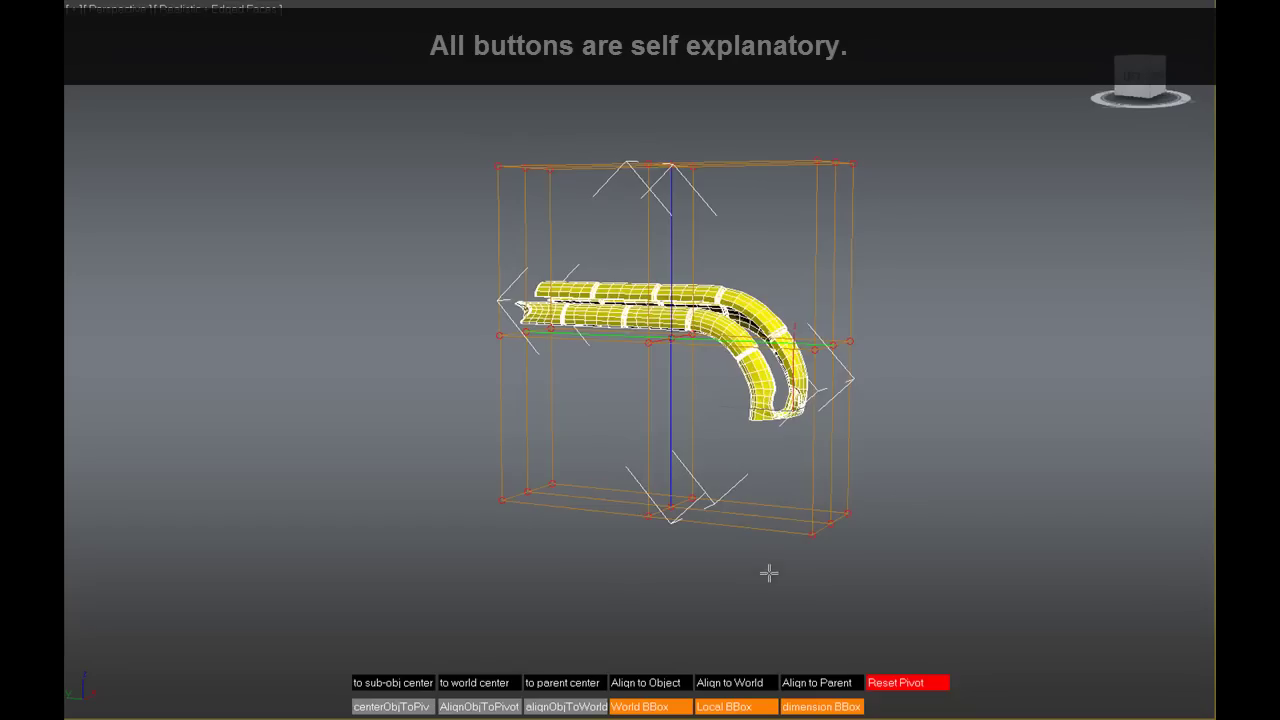
alt+middle_drag(644, 598, 620, 612)
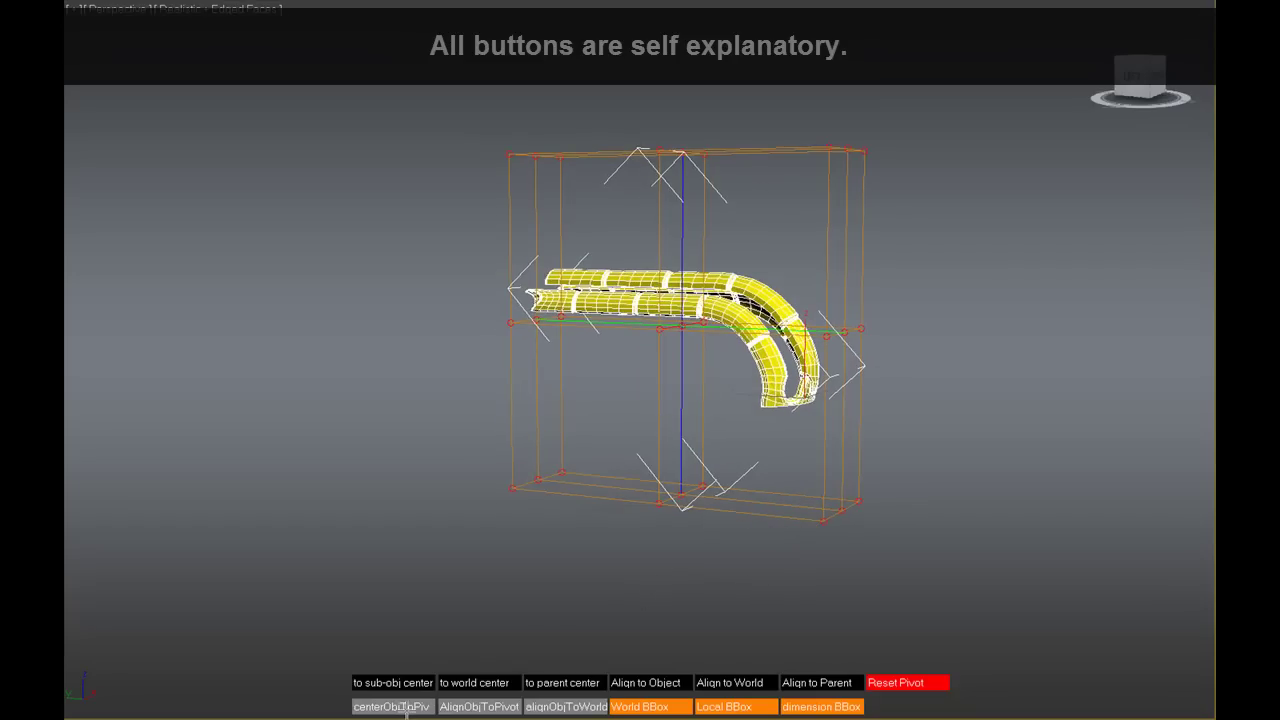
click(407, 707)
mouse_move(560, 520)
alt+middle_down()
mouse_move(687, 488)
mouse_move(640, 486)
mouse_move(829, 471)
mouse_move(960, 487)
alt+middle_up()
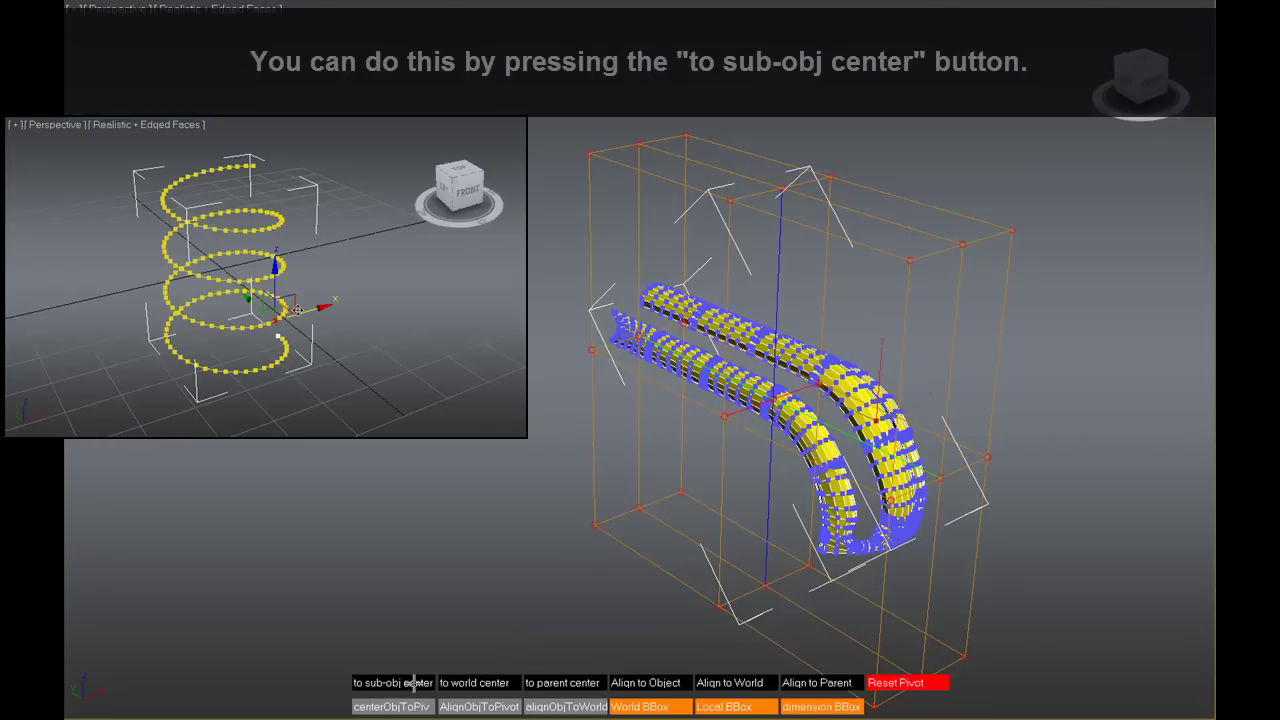
With Move (W), slide the tube along its X axis further along the spring.
alt+middle_drag(945, 330, 815, 335)
alt+middle_drag(1006, 291, 1030, 400)
key(w)
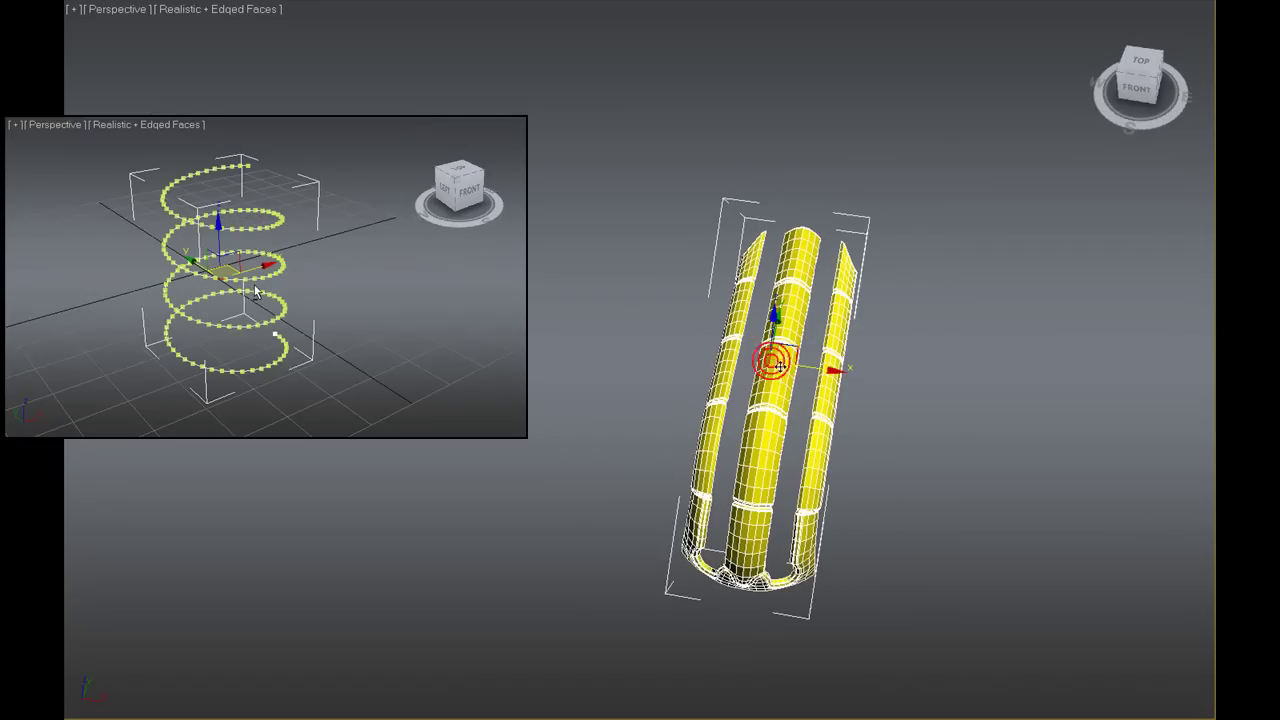
drag(835, 380, 978, 390)
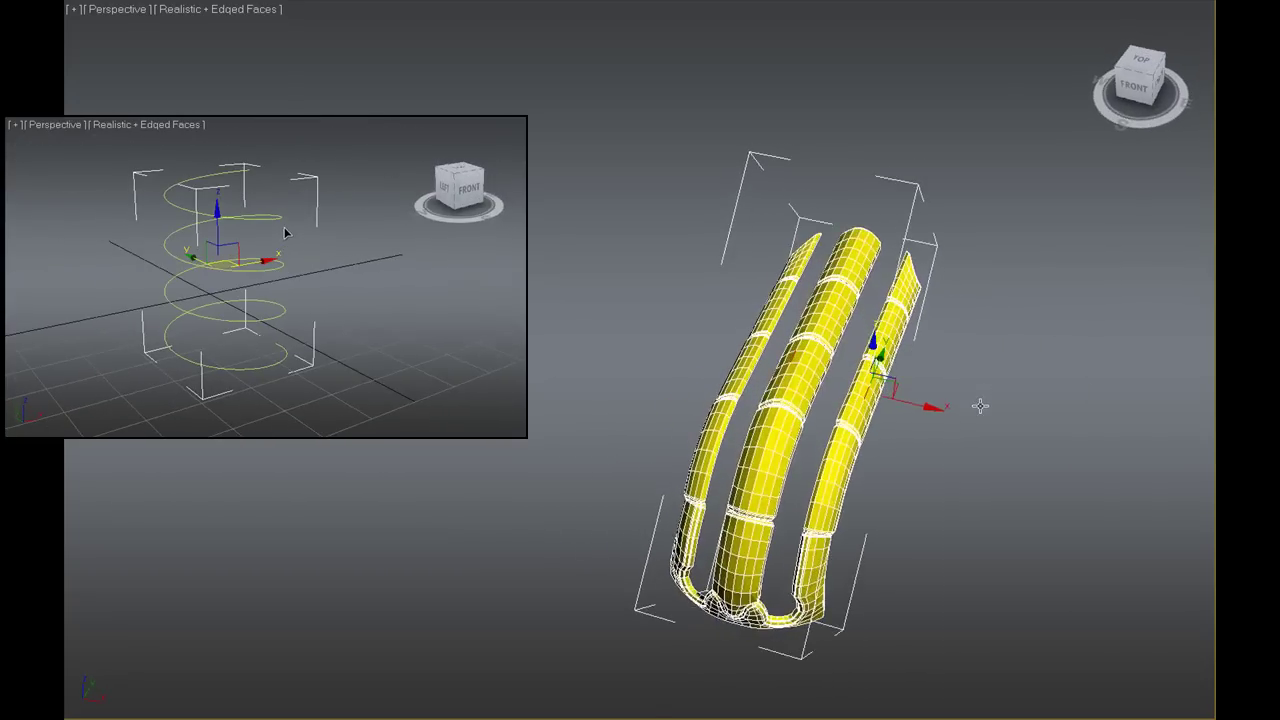
scroll(978, 390, up, 3)
alt+middle_drag(791, 356, 866, 338)
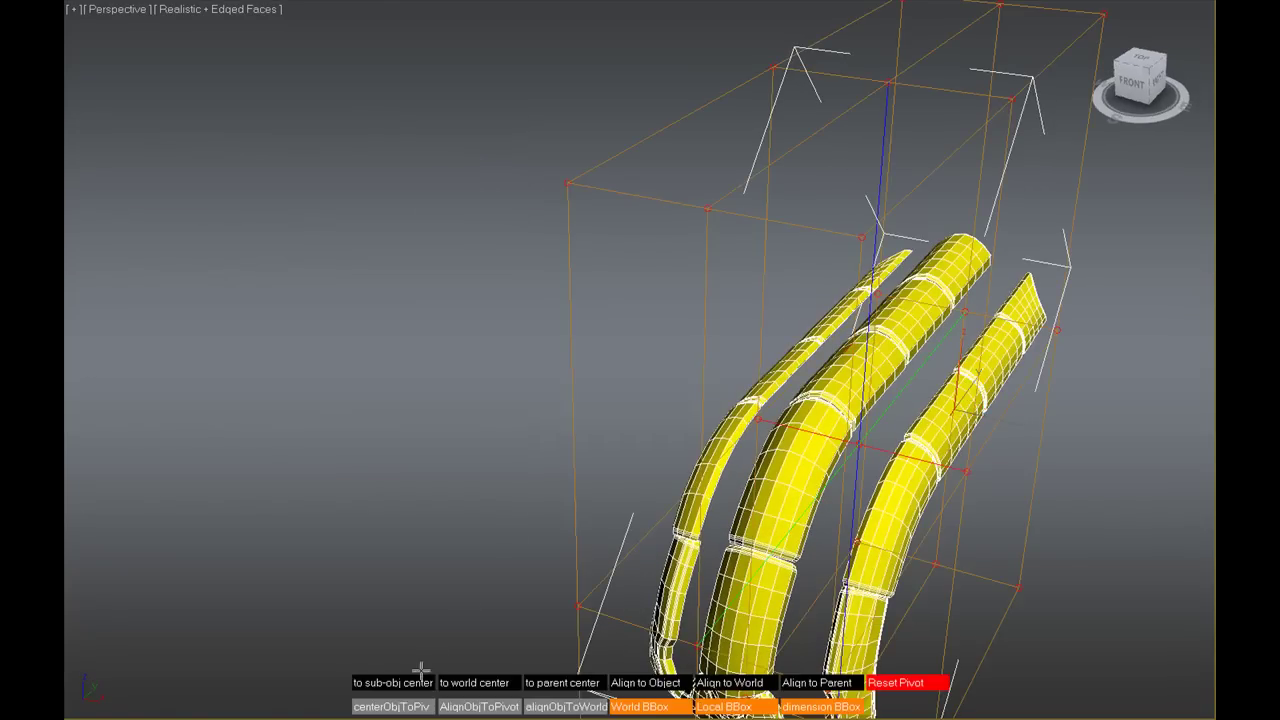
alt+middle_drag(423, 489, 905, 490)
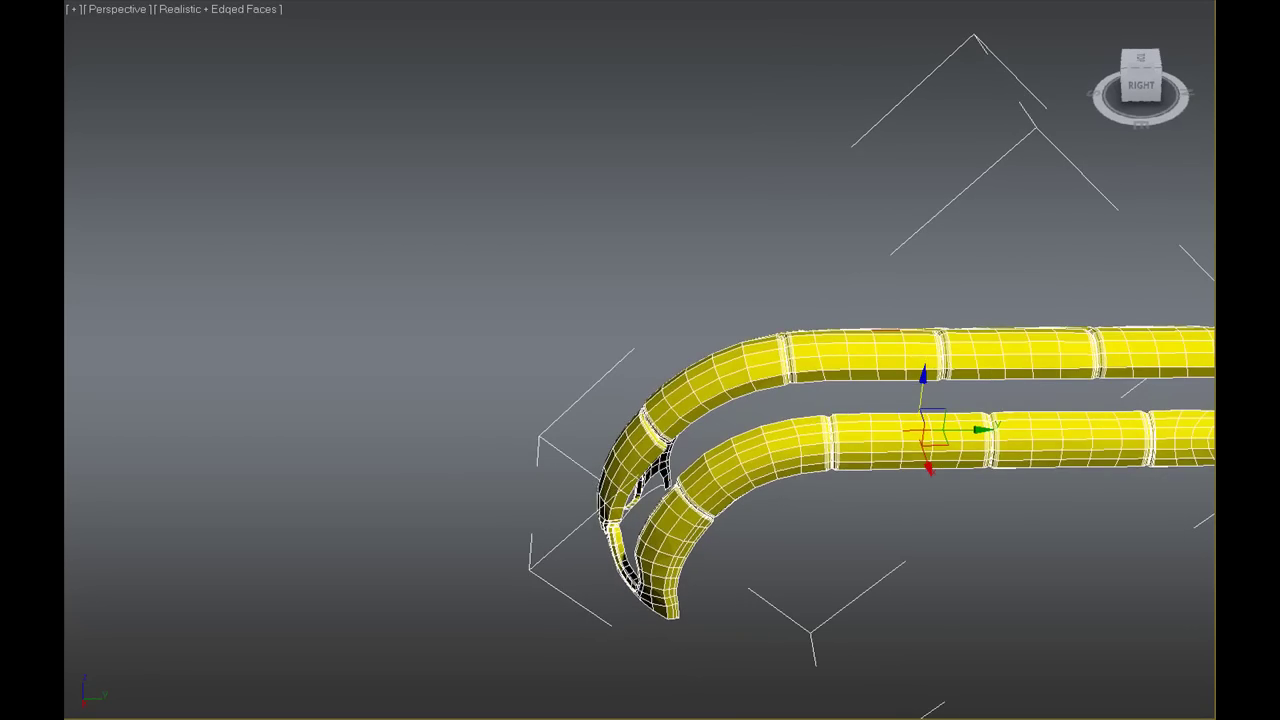
mouse_move(933, 300)
alt+middle_down()
mouse_move(1134, 306)
mouse_move(771, 255)
alt+middle_up()
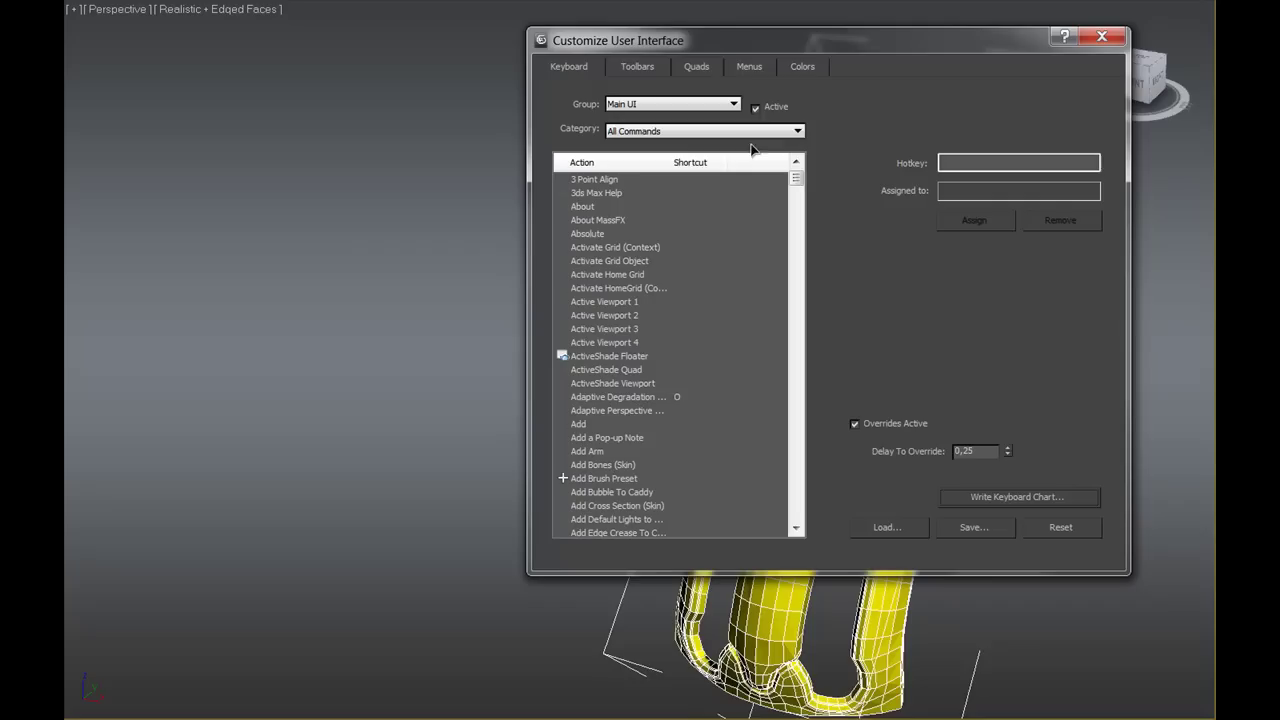
click(797, 131)
drag(797, 177, 797, 233)
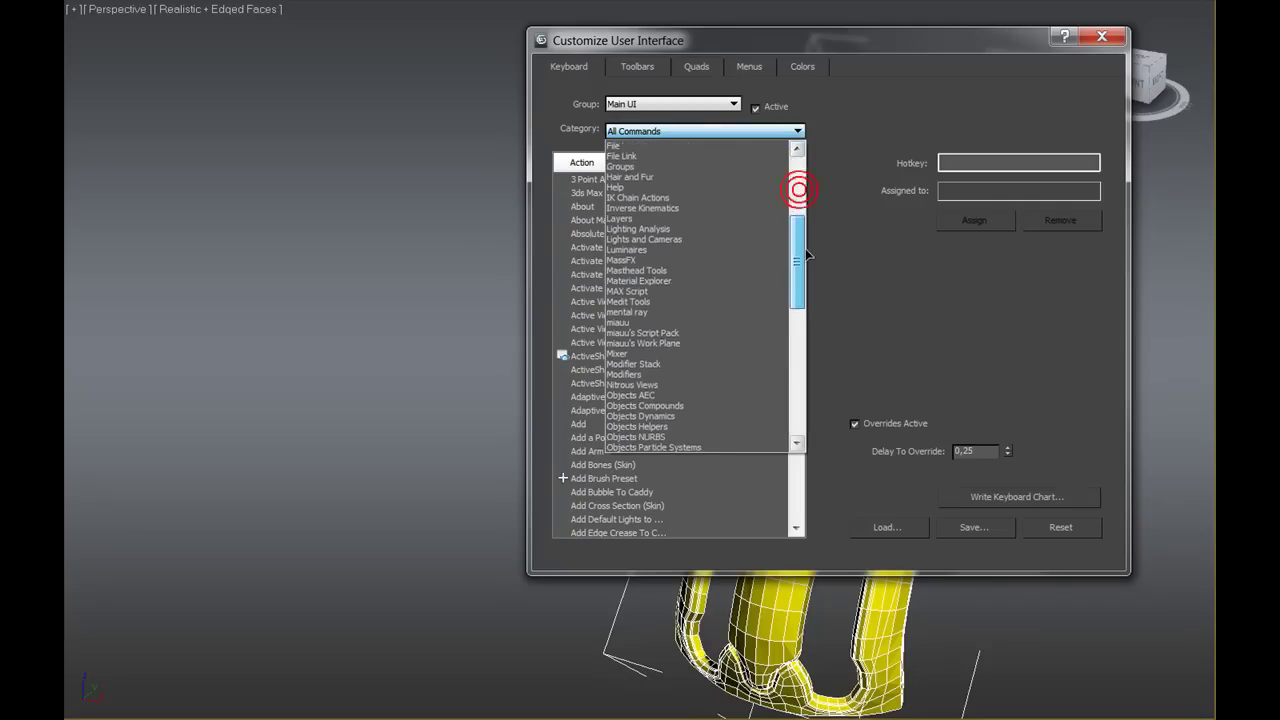
click(665, 322)
click(607, 288)
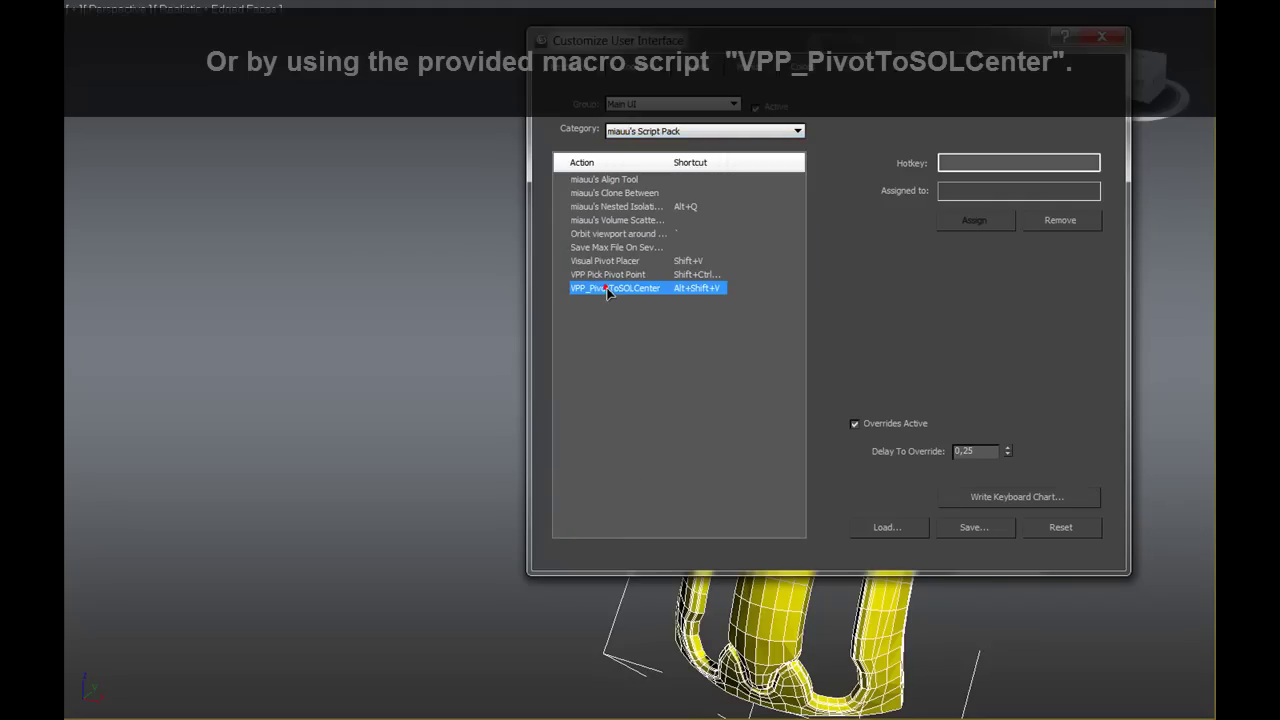
click(1101, 40)
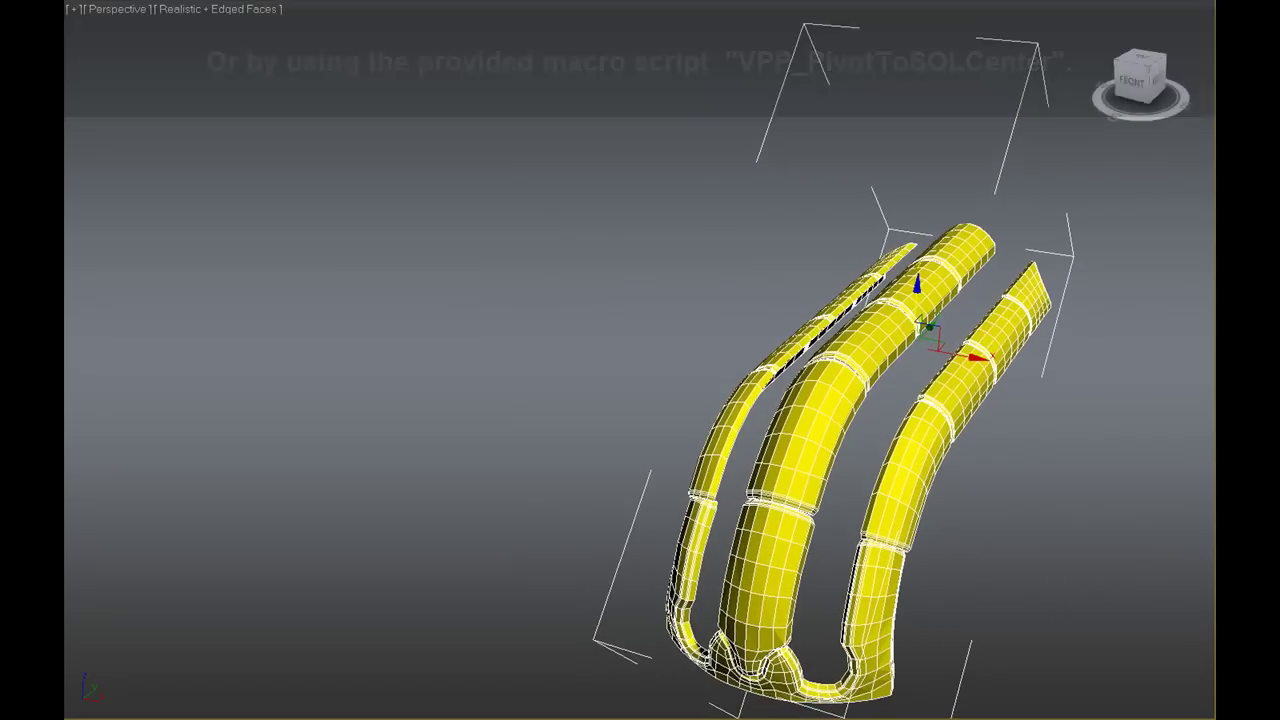
Marquee-select faces on both tubes, then pick one small face low on the middle tube.
key(q)
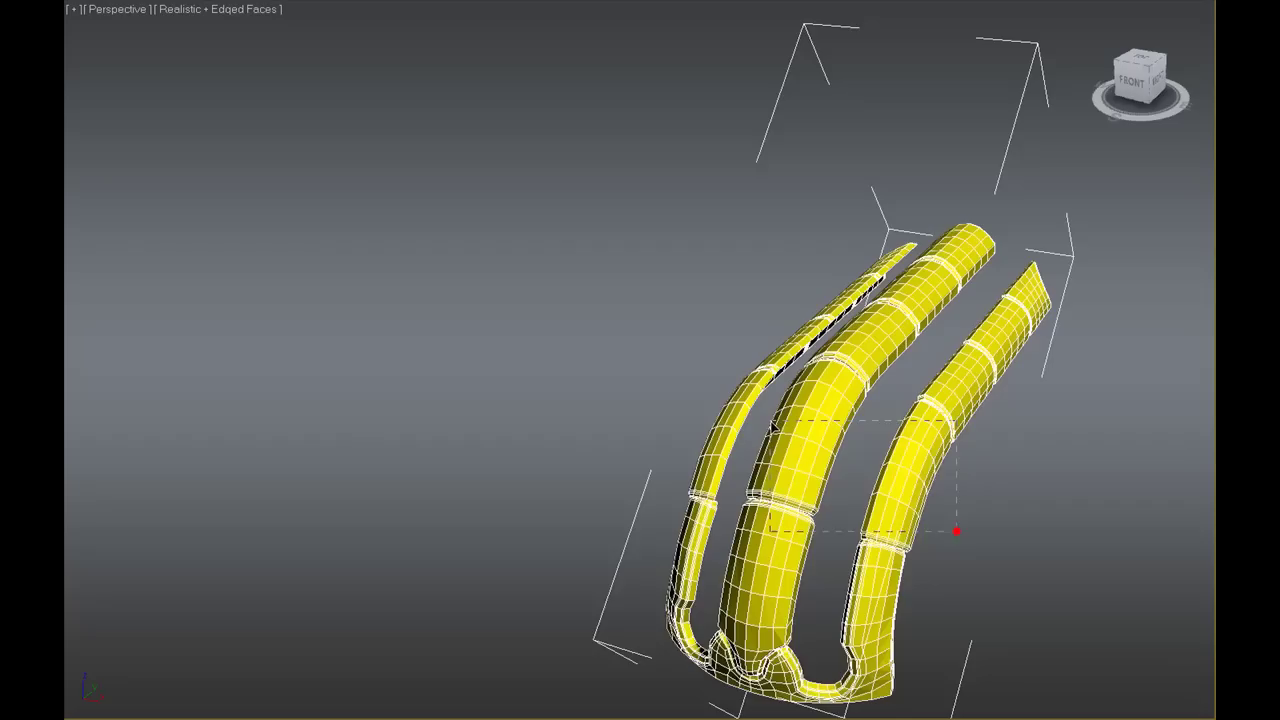
drag(772, 424, 773, 420)
alt+middle_drag(790, 413, 825, 458)
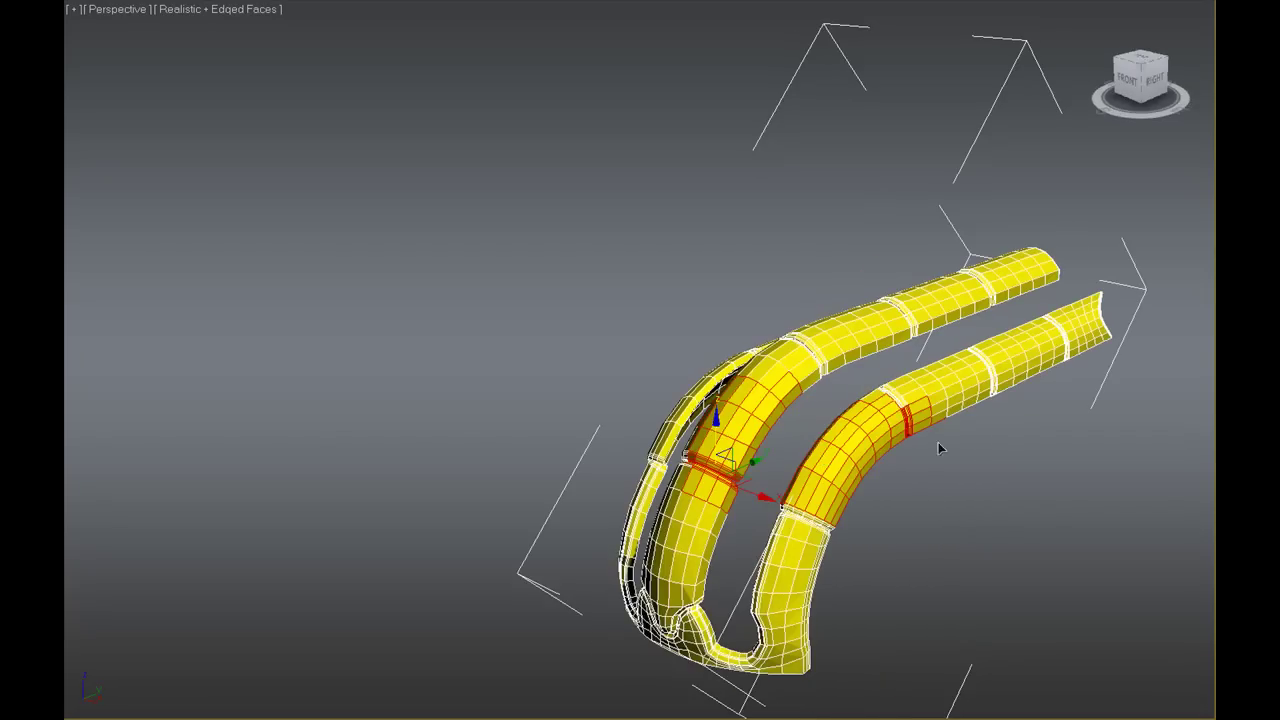
mouse_move(800, 450)
alt+middle_down()
mouse_move(760, 440)
mouse_move(790, 460)
alt+middle_up()
drag(772, 424, 765, 420)
click(716, 541)
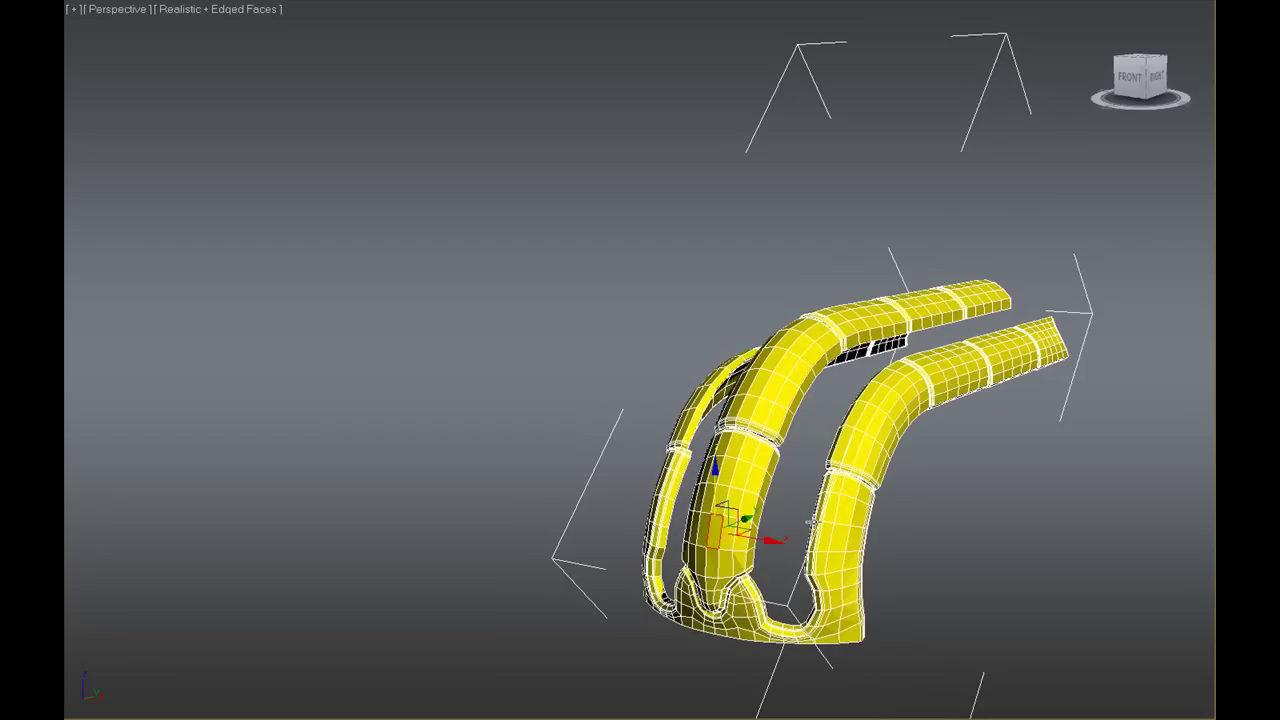
alt+middle_drag(879, 385, 892, 395)
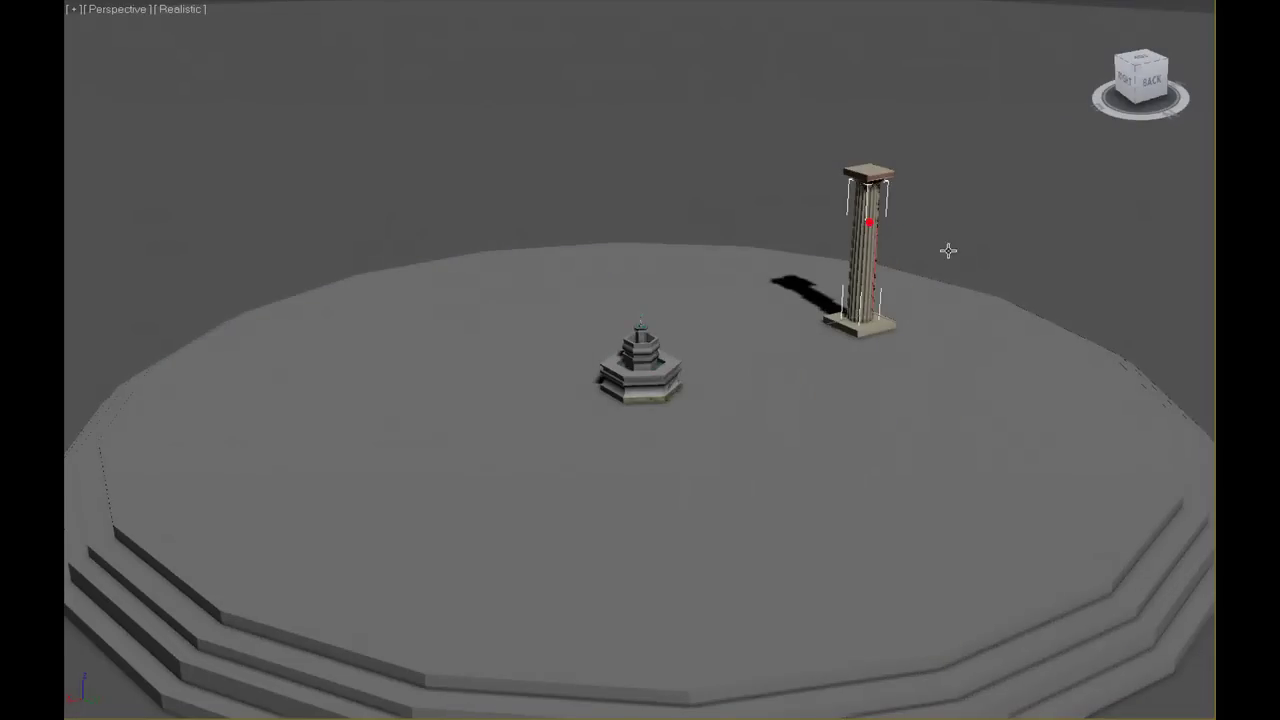
scroll(948, 250, up, 2)
scroll(912, 252, up, 2)
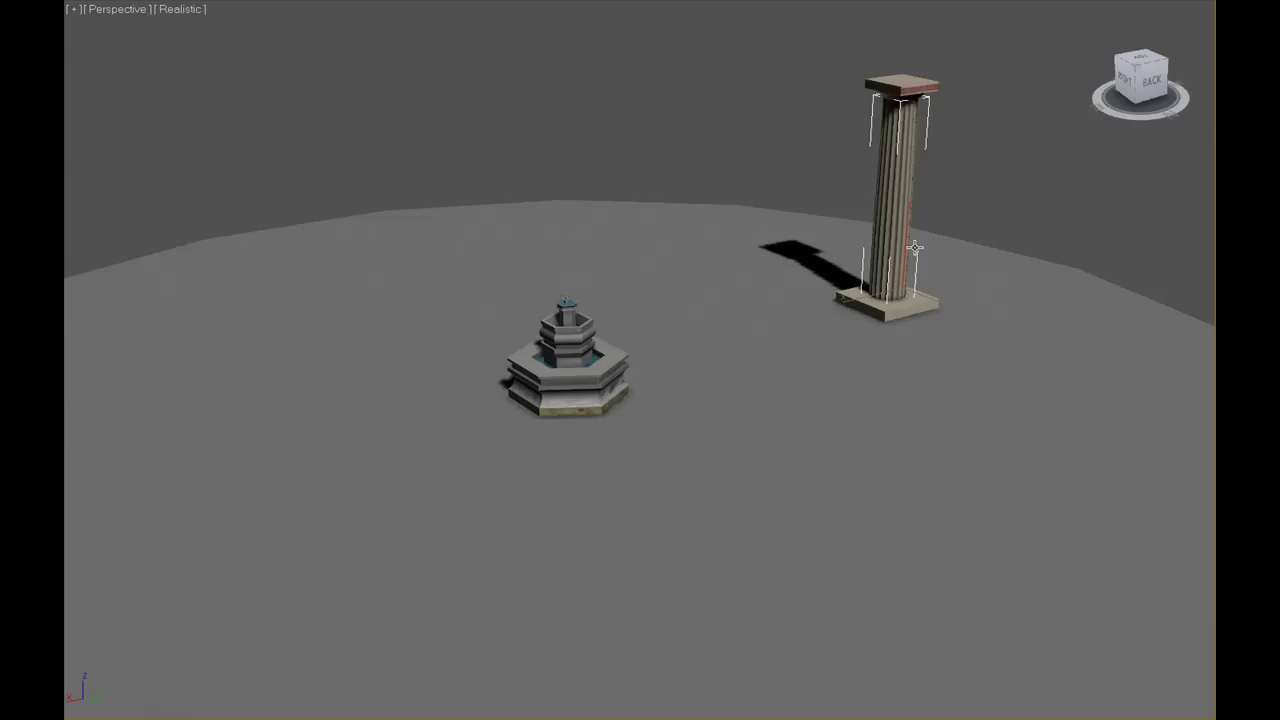
mouse_move(946, 229)
alt+middle_down()
mouse_move(900, 205)
mouse_move(883, 231)
alt+middle_up()
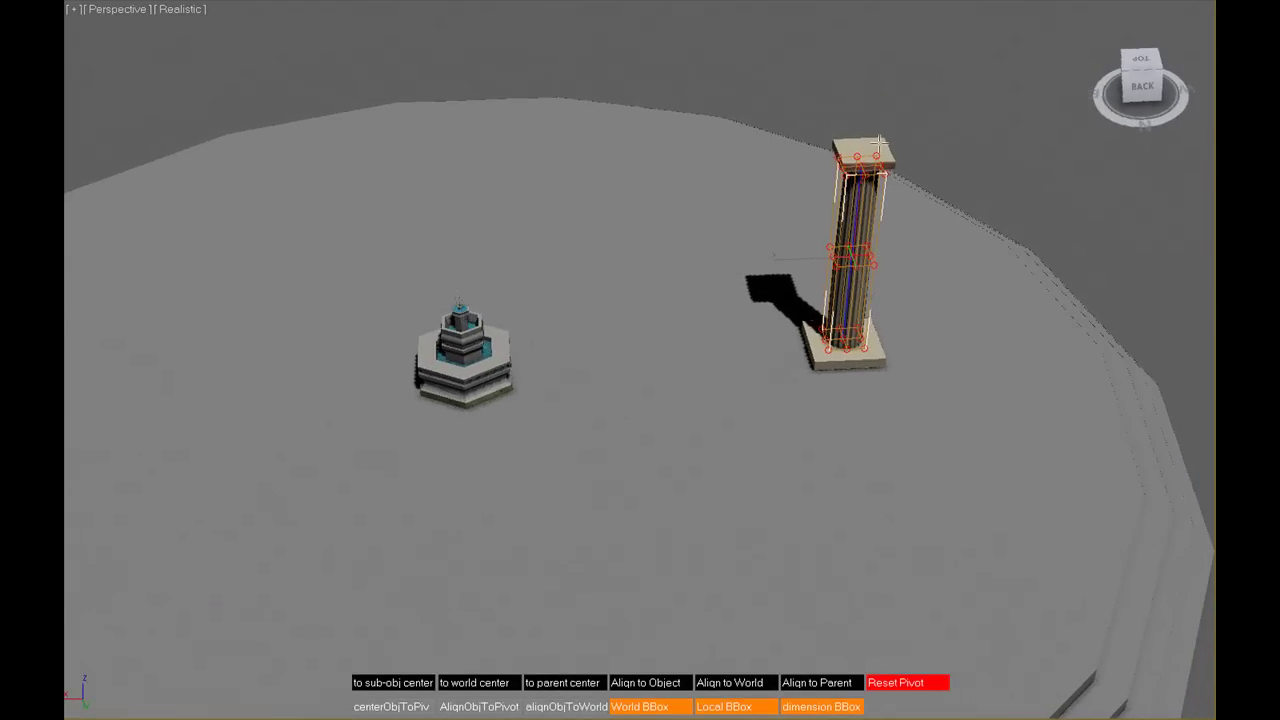
scroll(878, 146, up, 3)
scroll(878, 146, up, 3)
middle_drag(986, 157, 408, 424)
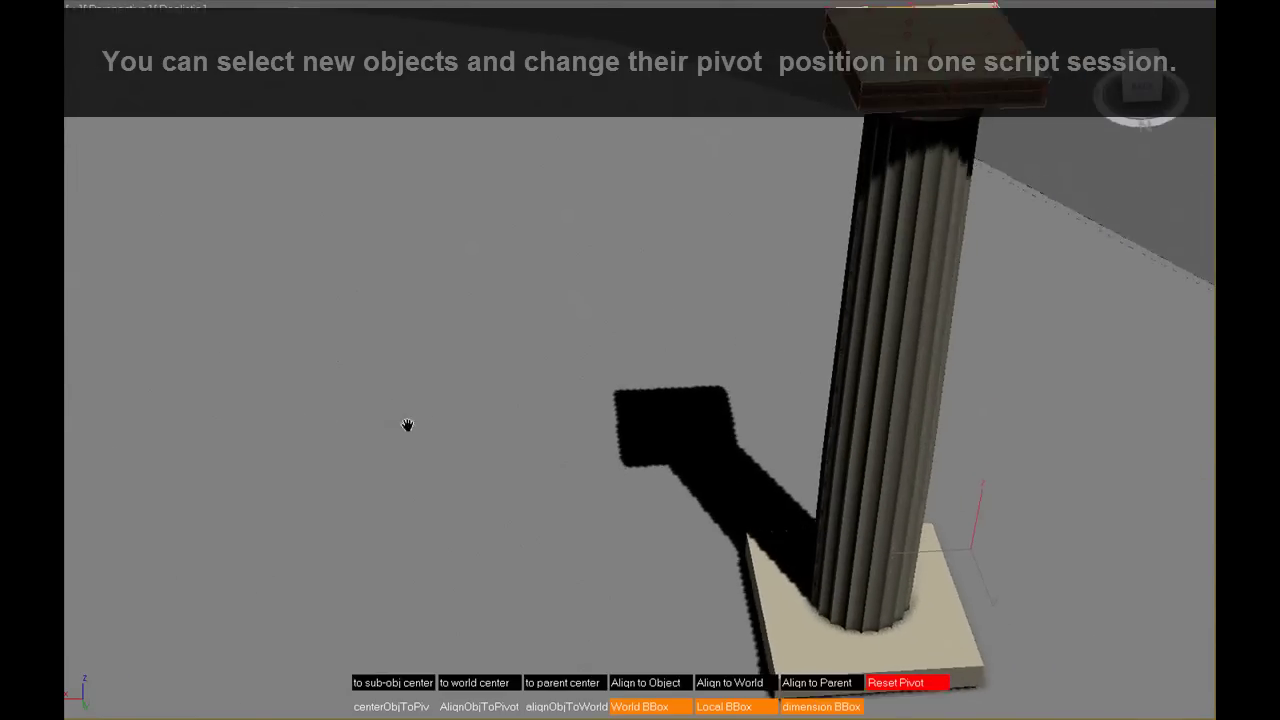
scroll(407, 424, down, 3)
click(820, 180)
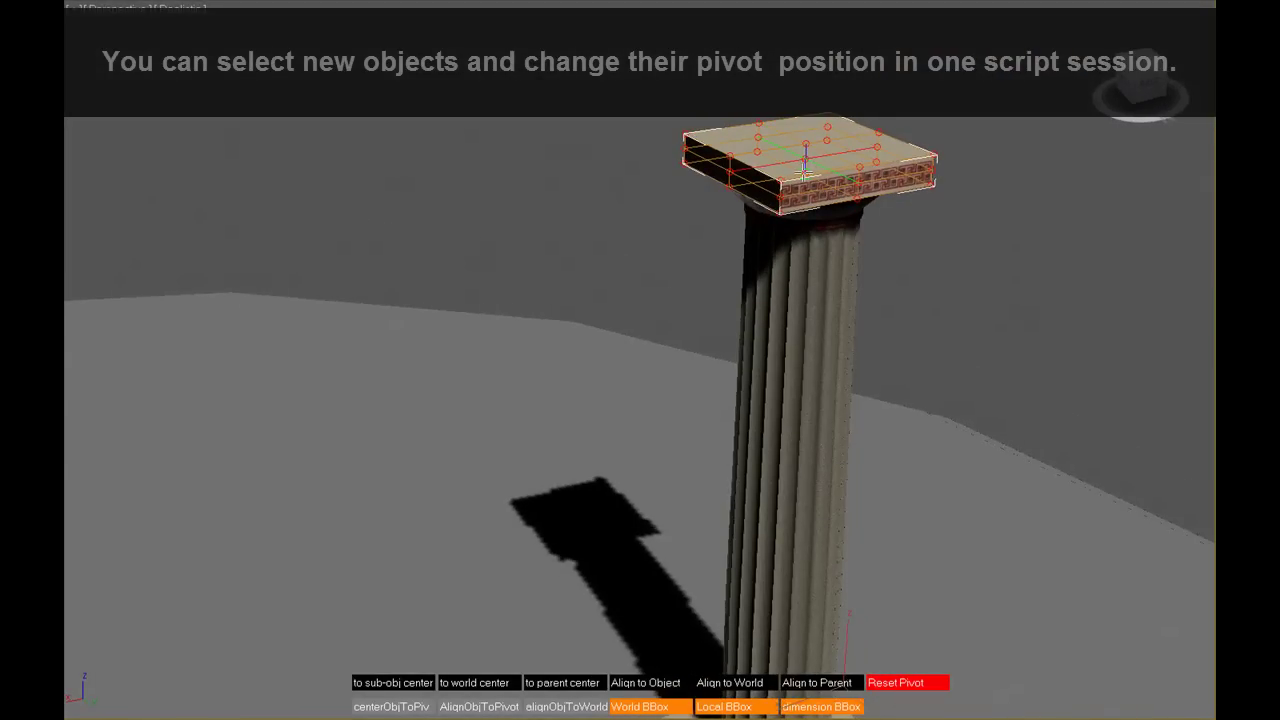
mouse_move(851, 346)
middle_down()
mouse_move(829, 260)
mouse_move(882, 497)
mouse_move(877, 463)
mouse_move(869, 483)
middle_up()
click(886, 527)
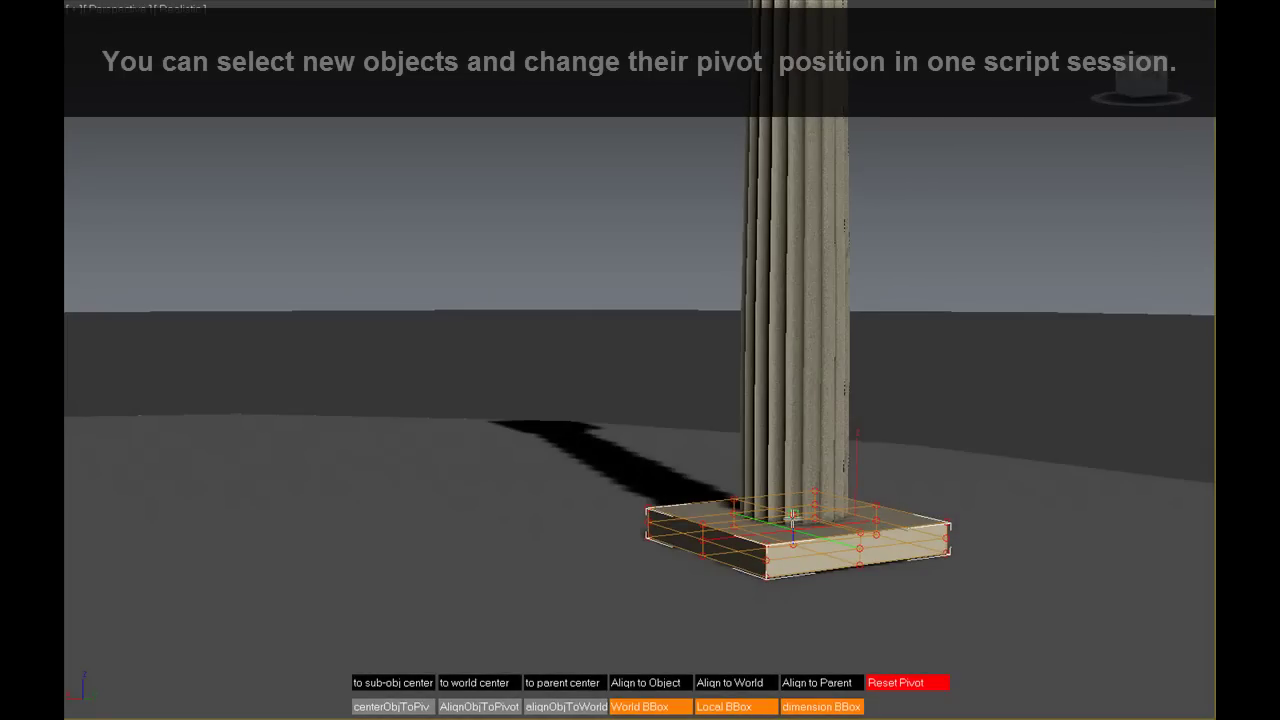
mouse_move(792, 516)
alt+middle_down()
mouse_move(666, 471)
mouse_move(614, 471)
alt+middle_up()
click(615, 473)
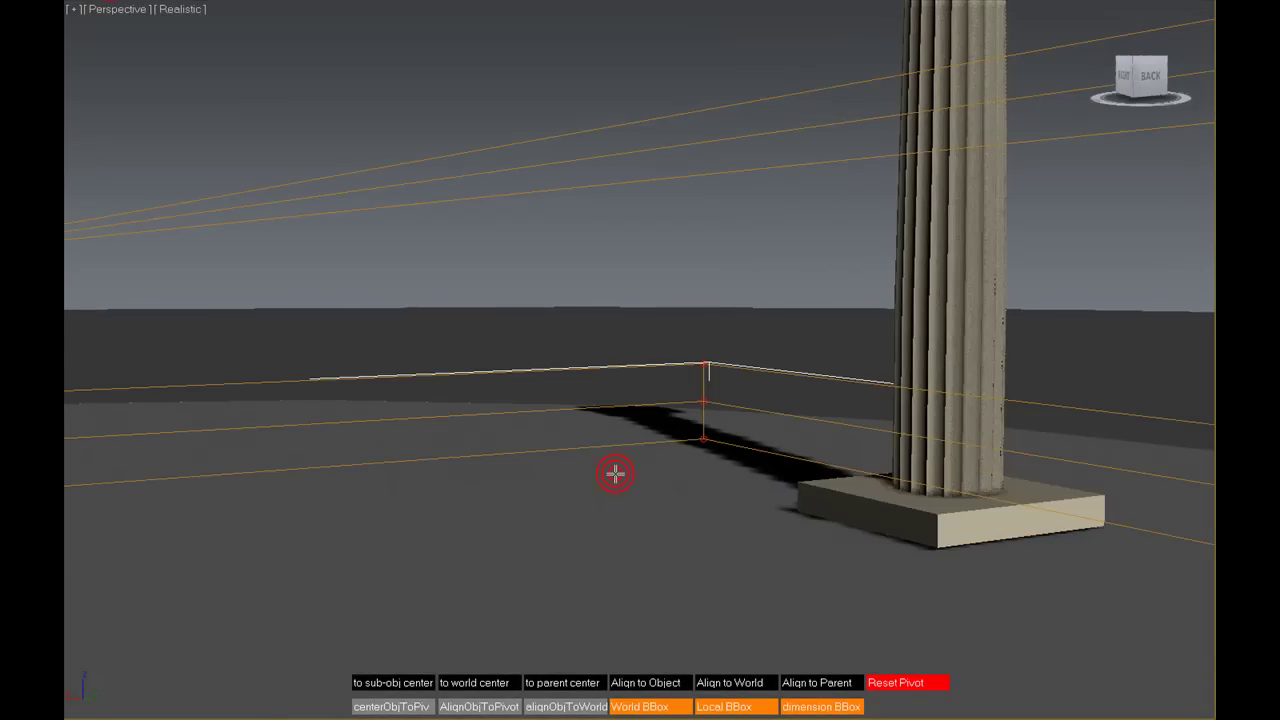
scroll(746, 437, down, 2)
scroll(746, 437, down, 3)
scroll(746, 440, down, 3)
scroll(748, 430, down, 3)
mouse_move(750, 425)
alt+middle_down()
mouse_move(790, 470)
mouse_move(812, 456)
mouse_move(748, 410)
alt+middle_up()
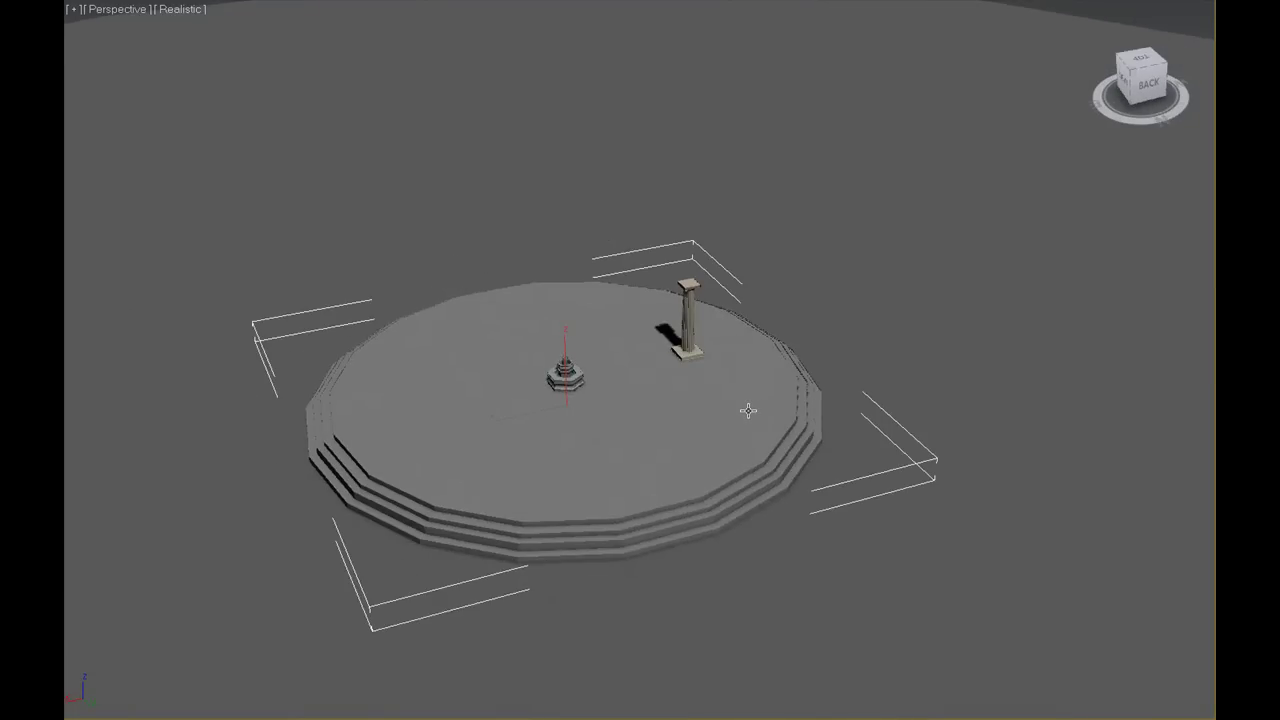
scroll(716, 357, up, 5)
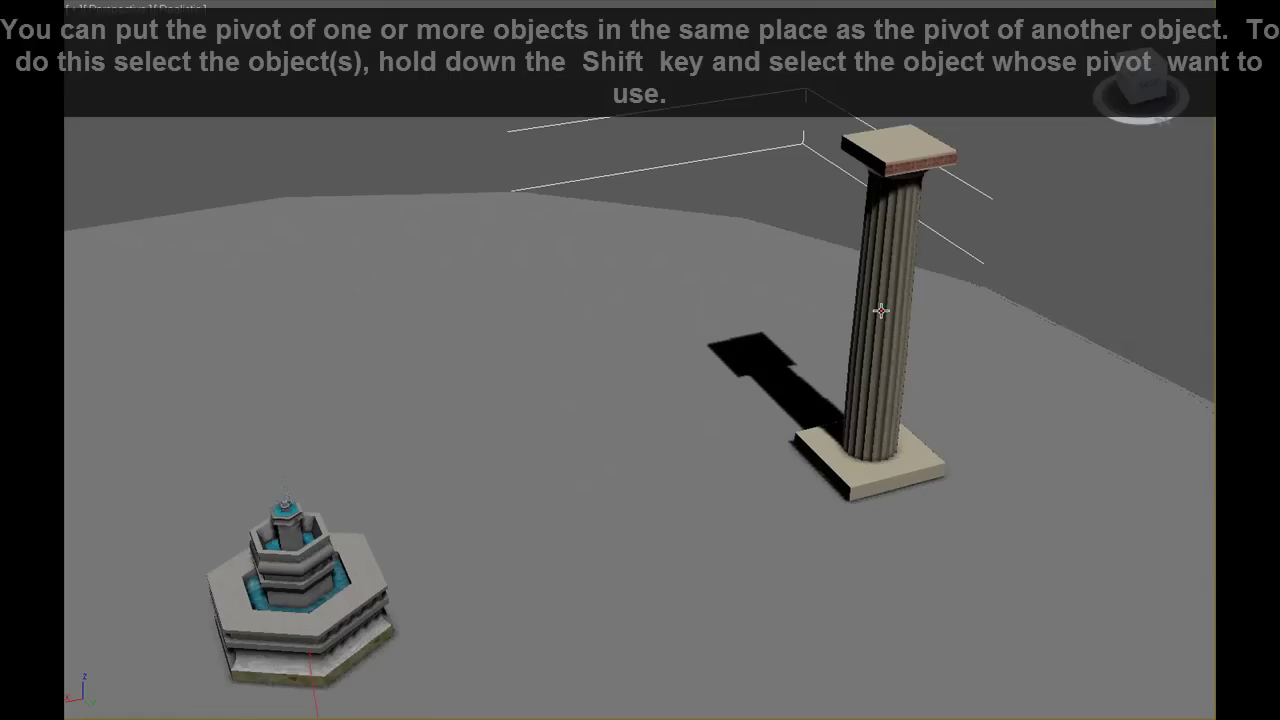
Copy the fountain's pivot to the selected column using Visual Pivot Placer.
click(902, 411)
middle_drag(902, 411, 993, 142)
key(p)
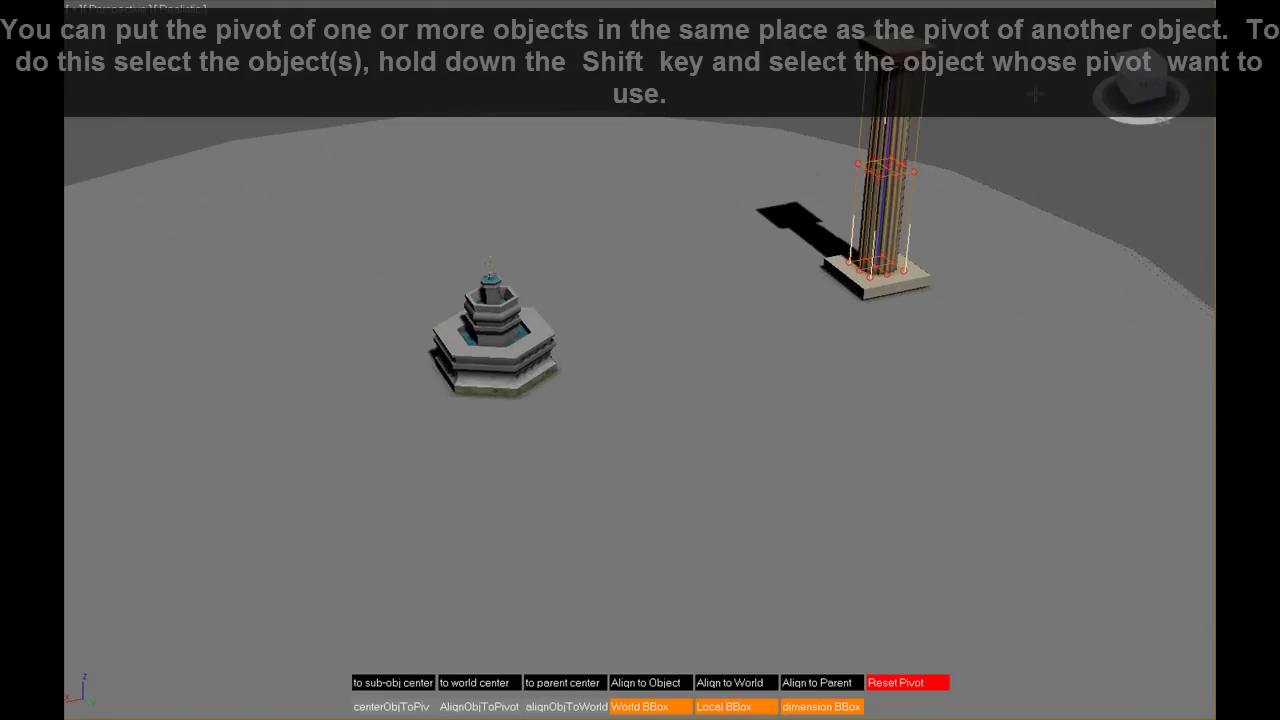
shift+click(505, 314)
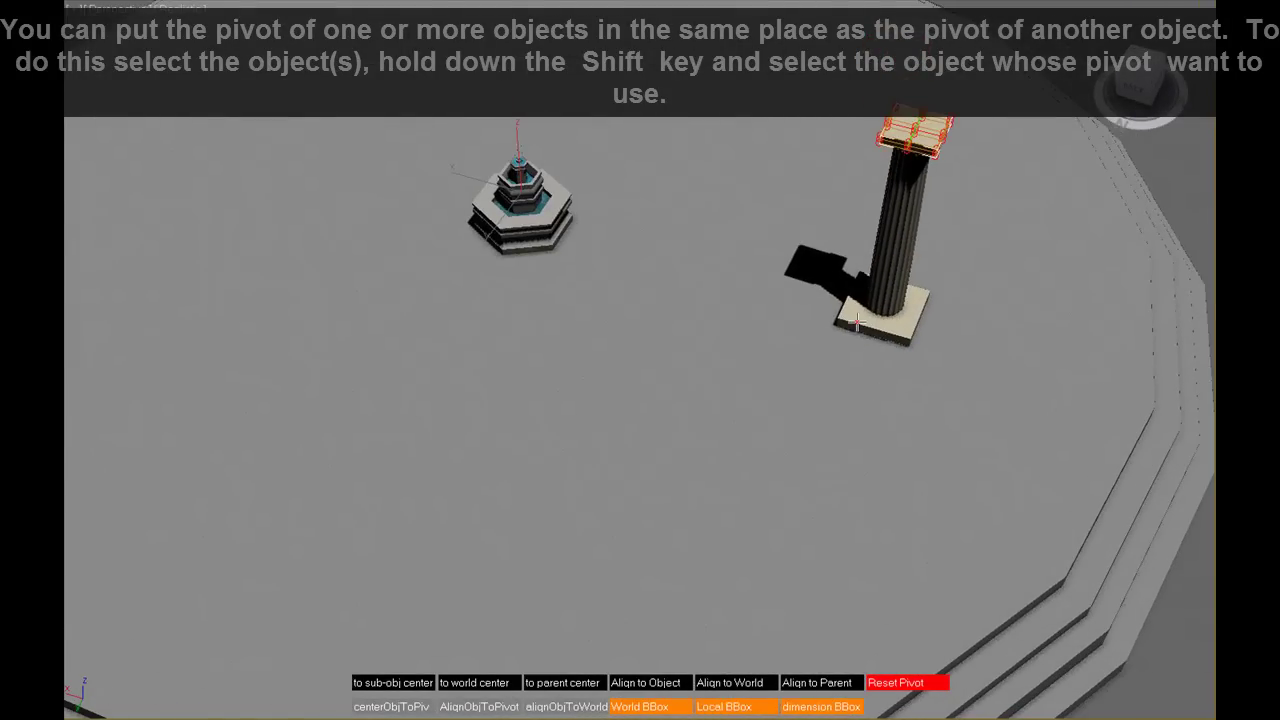
Select the column's base, shaft and capital in turn to check their pivots.
click(856, 320)
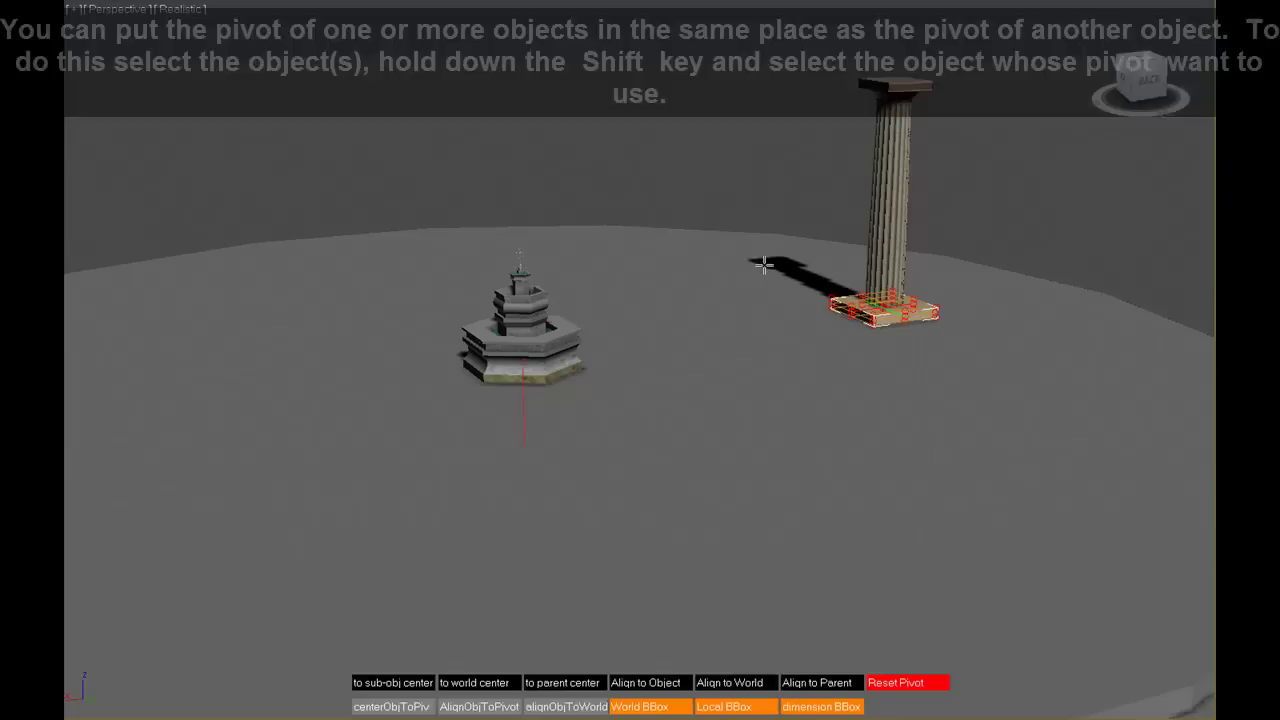
click(763, 264)
click(892, 213)
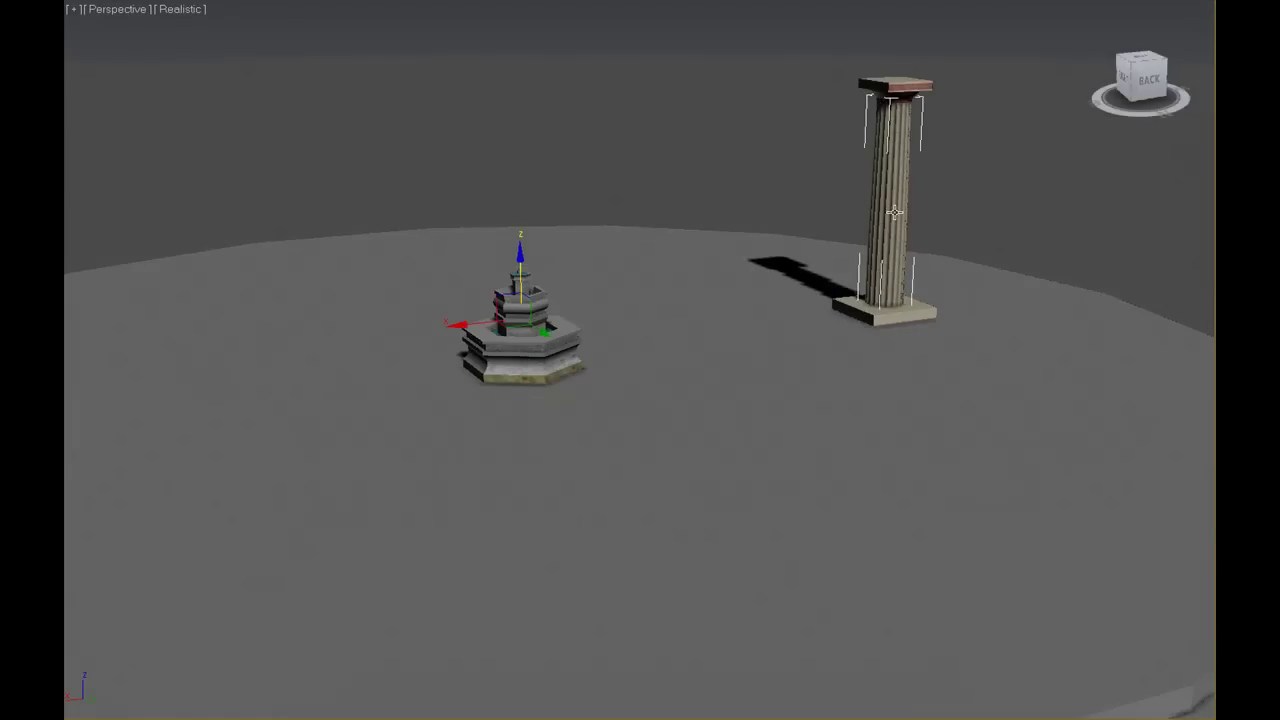
click(932, 312)
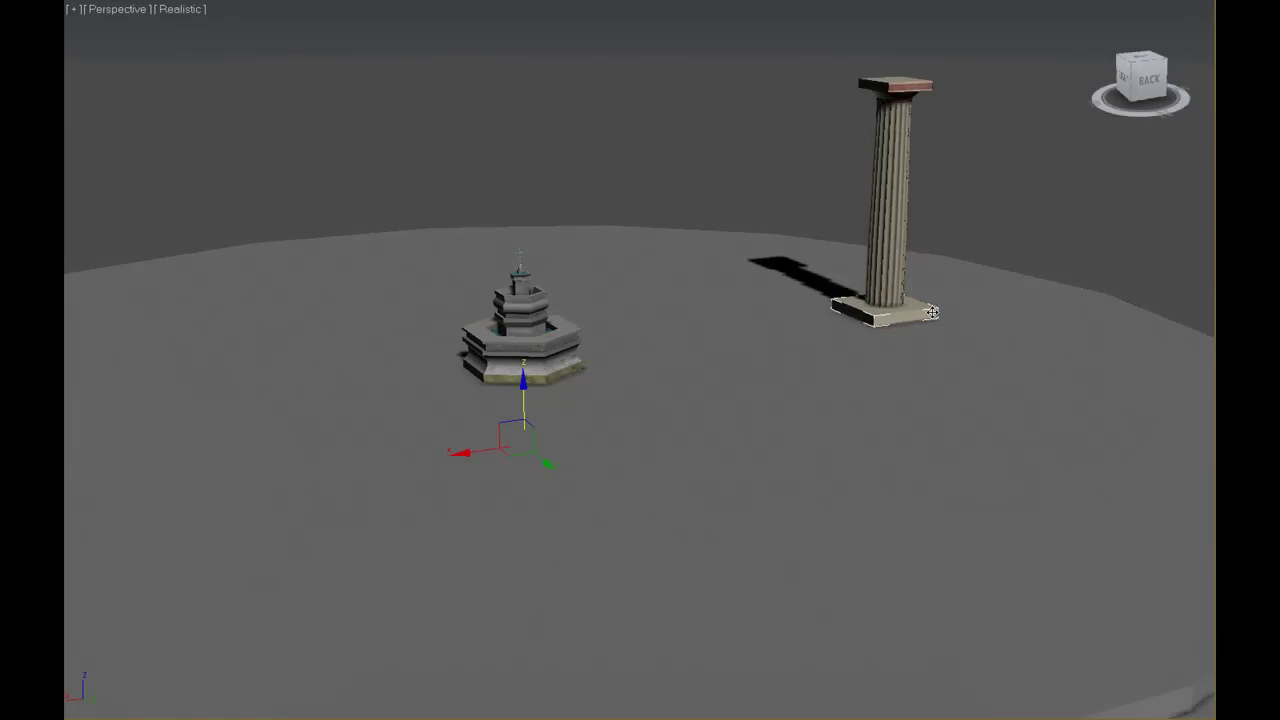
alt+middle_drag(783, 301, 767, 306)
click(918, 85)
click(894, 320)
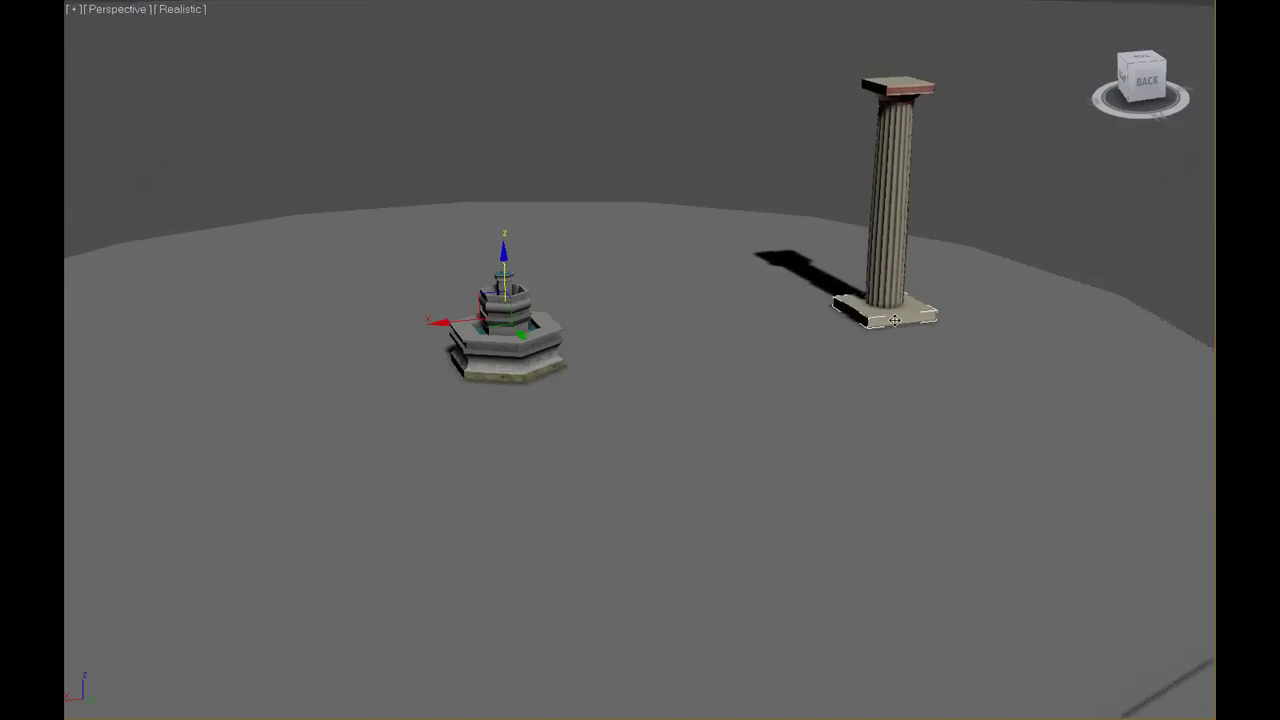
middle_drag(809, 289, 817, 307)
Rotate-clone the column base and shaft 30° around the fountain, 11 copies each.
key(e)
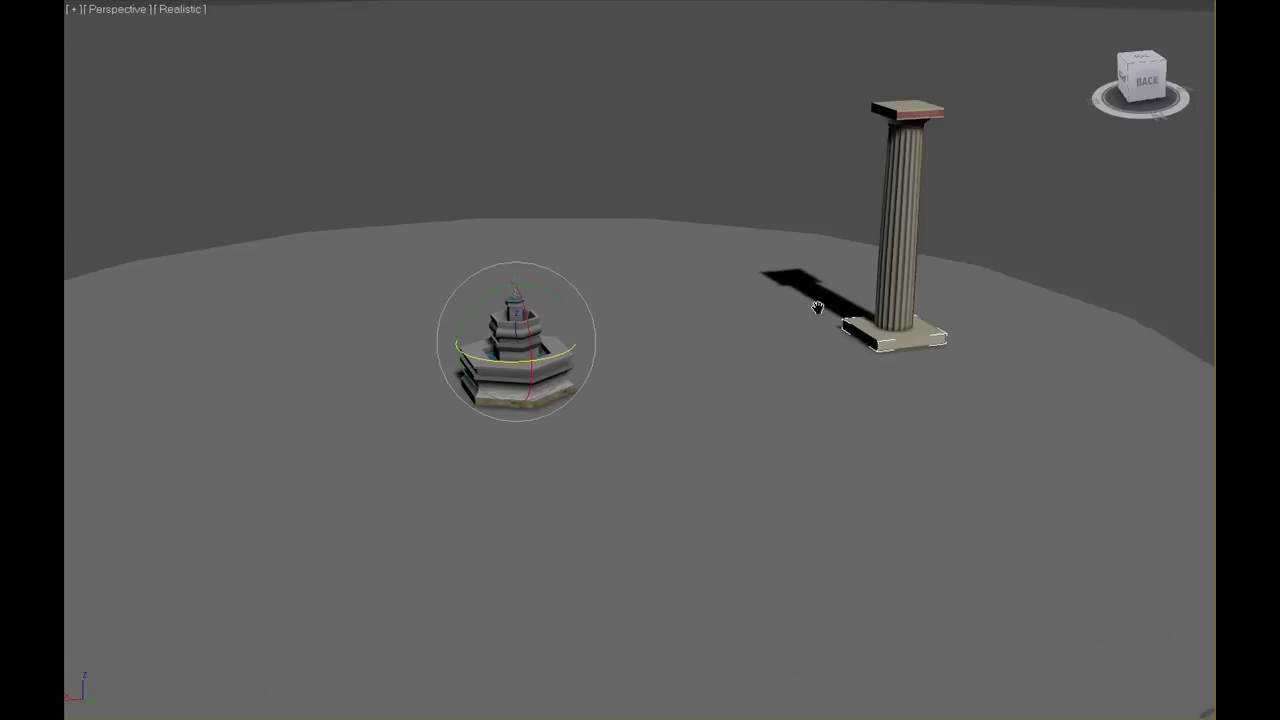
drag(555, 355, 577, 348)
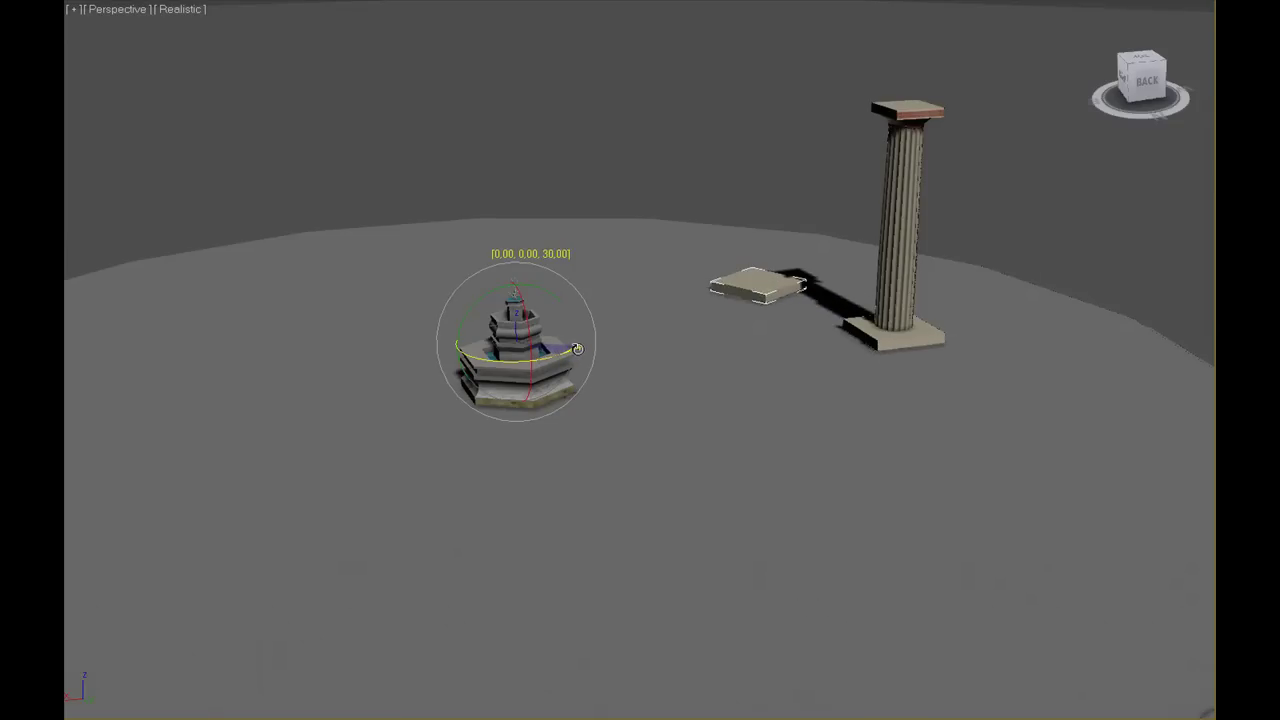
text(11)
click(840, 394)
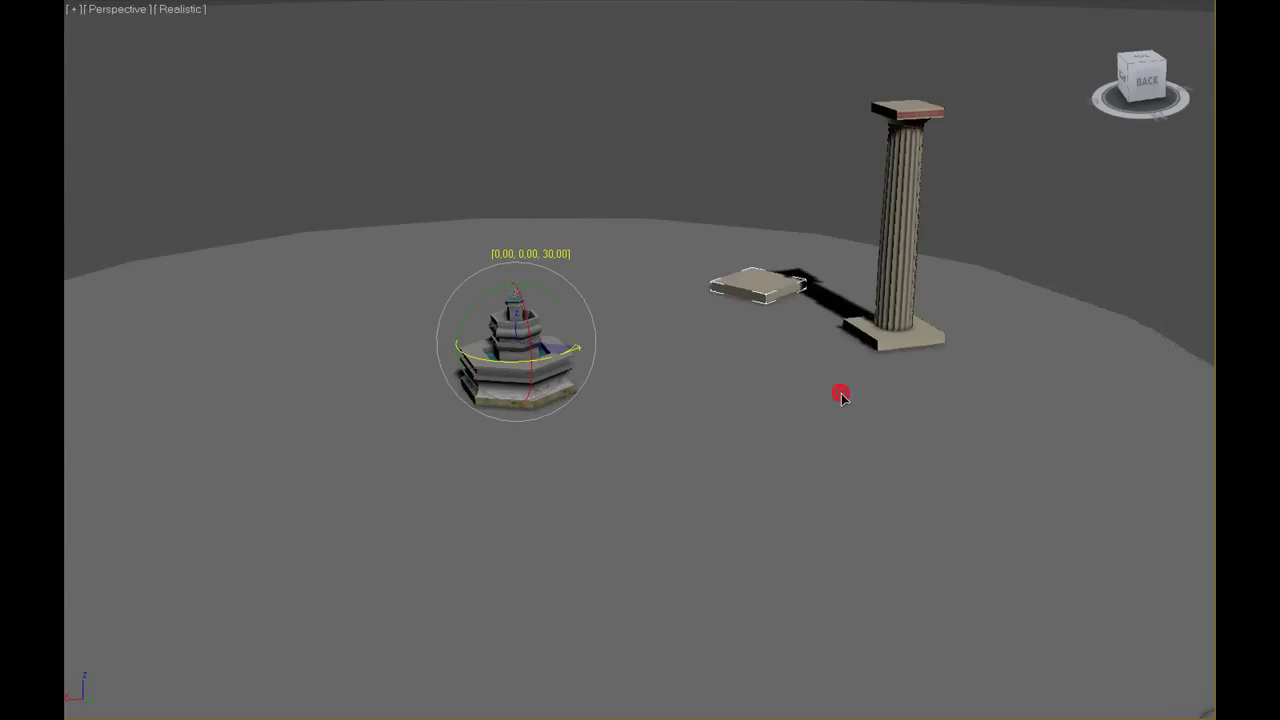
click(897, 222)
shift+drag(561, 353, 584, 345)
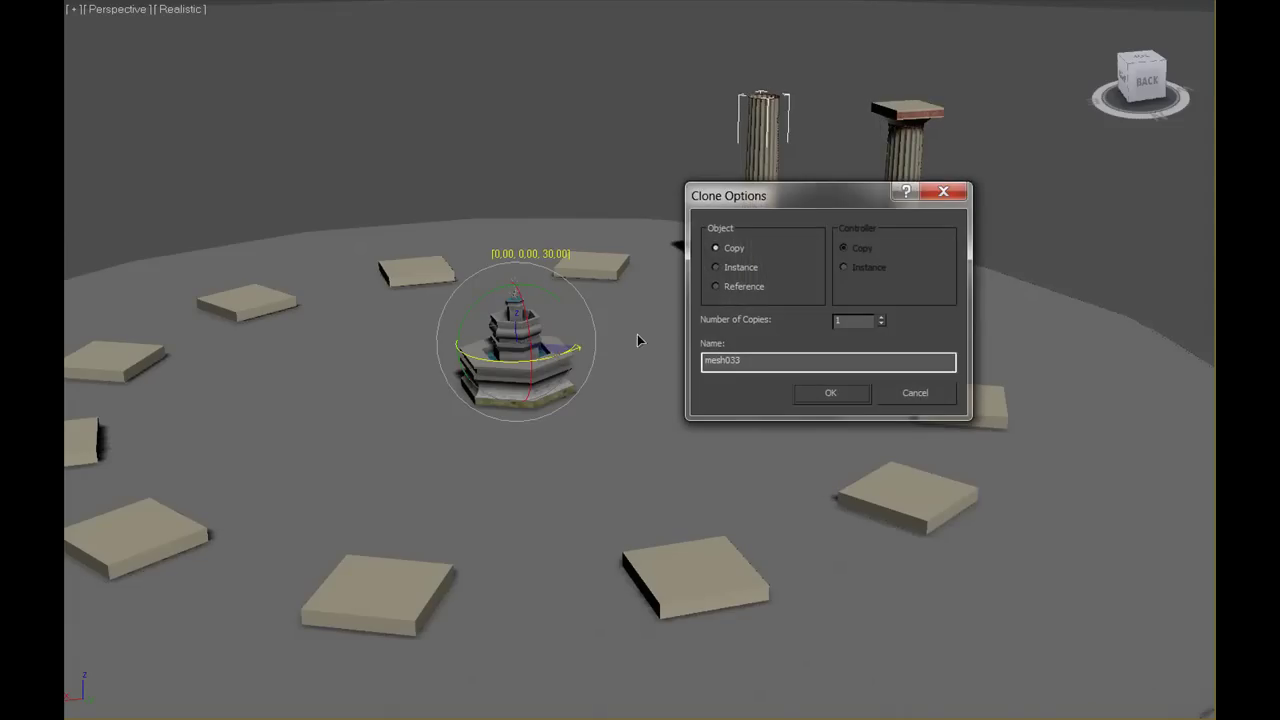
click(843, 392)
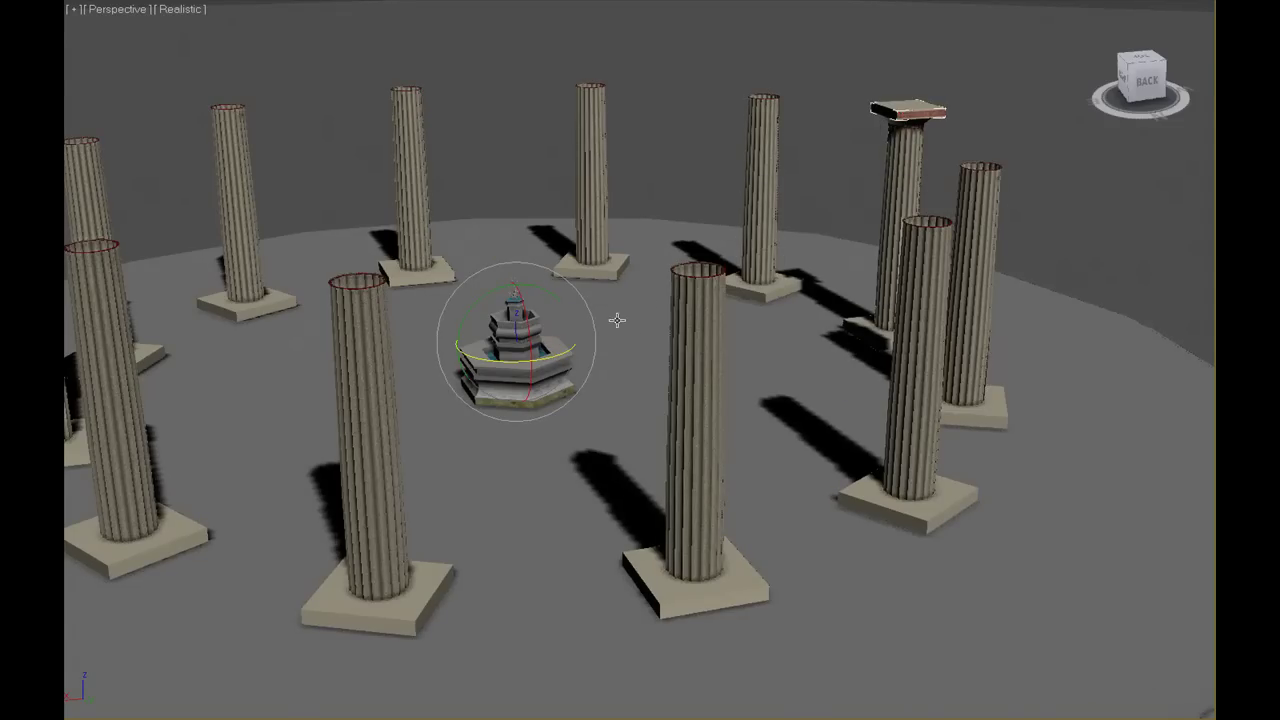
Rotate-clone the capital 30° around the fountain with 11 copies, then inspect the ring.
shift+drag(561, 354, 661, 313)
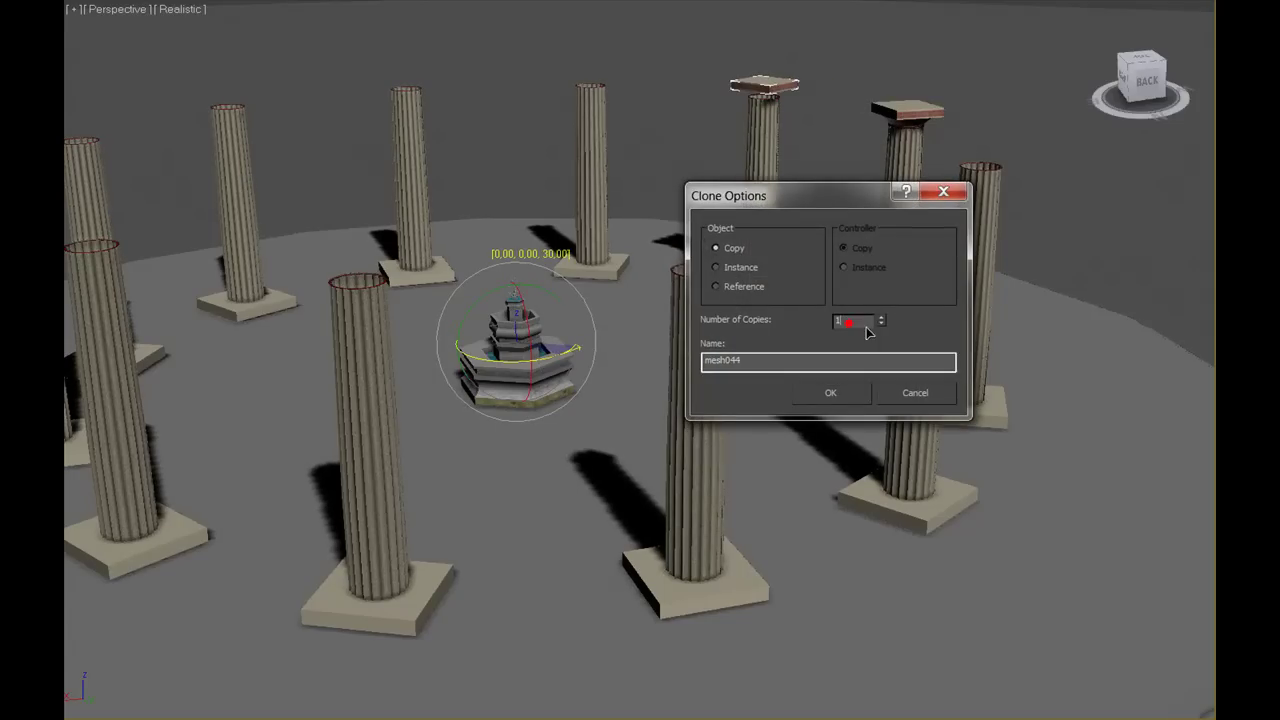
click(828, 393)
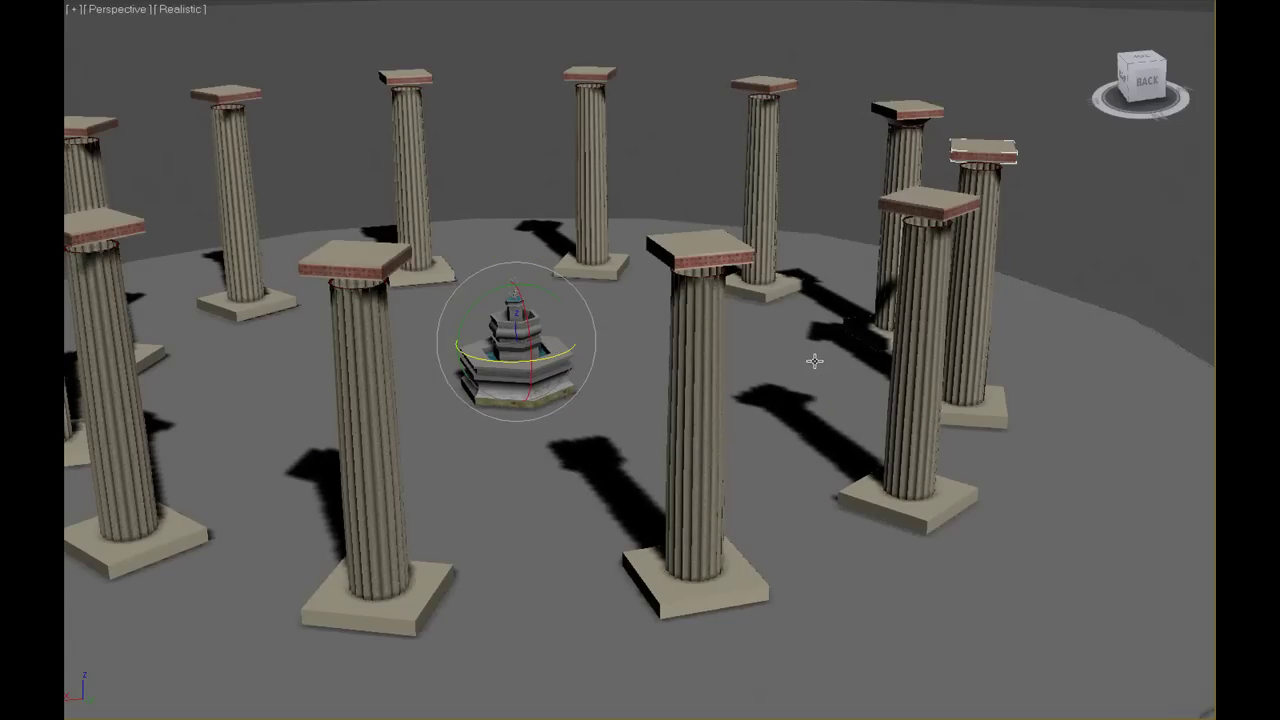
scroll(814, 363, down, 3)
alt+middle_drag(791, 380, 780, 366)
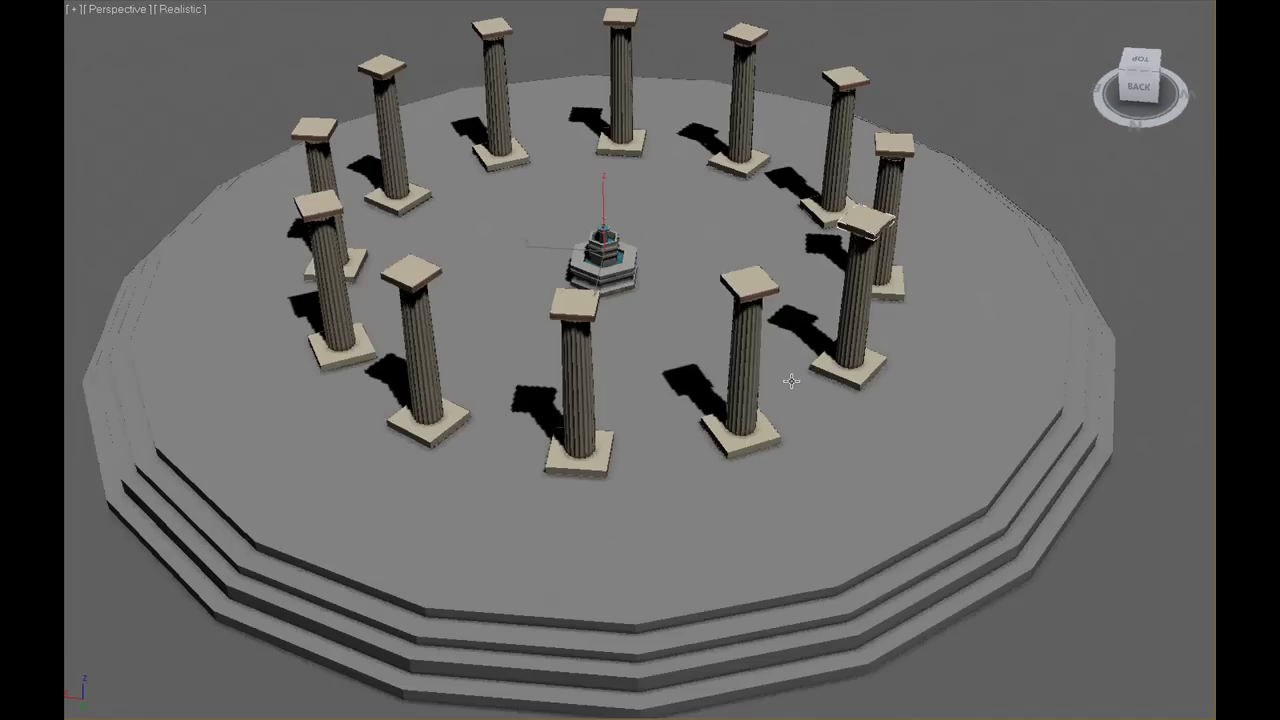
scroll(780, 366, up, 1)
scroll(791, 426, down, 3)
alt+middle_drag(791, 426, 788, 406)
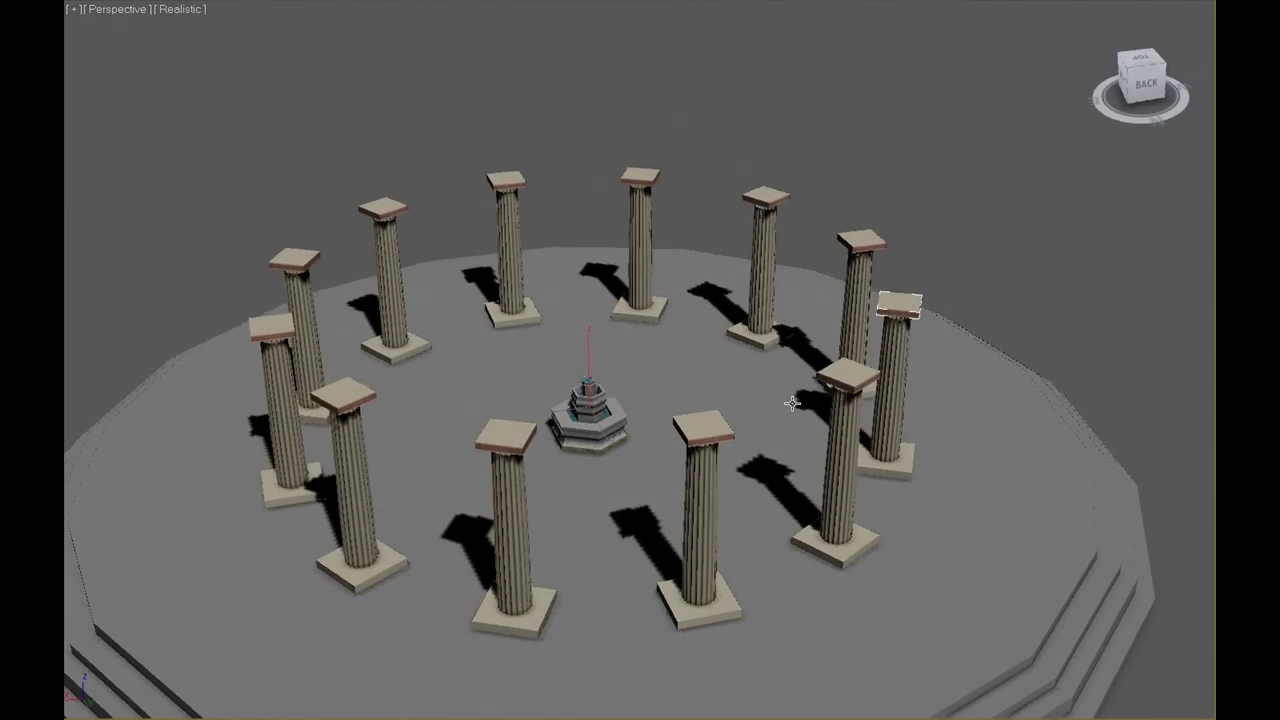
scroll(788, 406, up, 3)
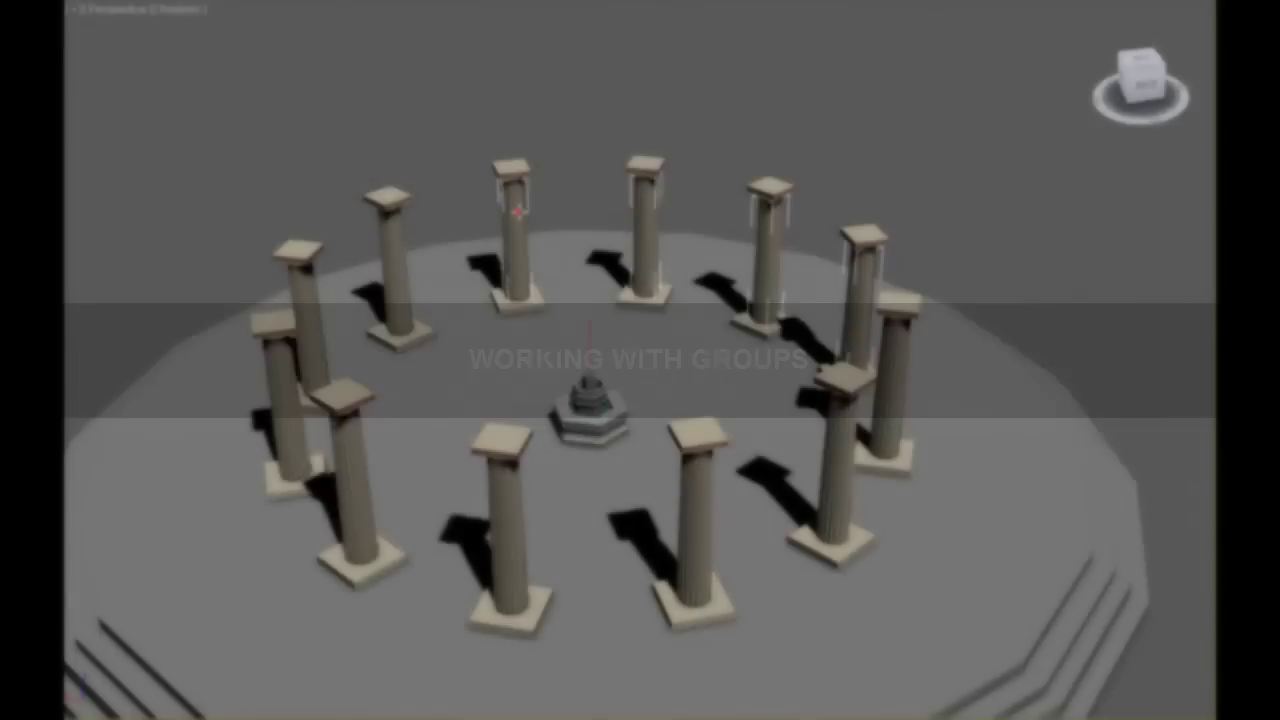
Group the back columns and set each column's pivot from its own bounding box.
click(214, 6)
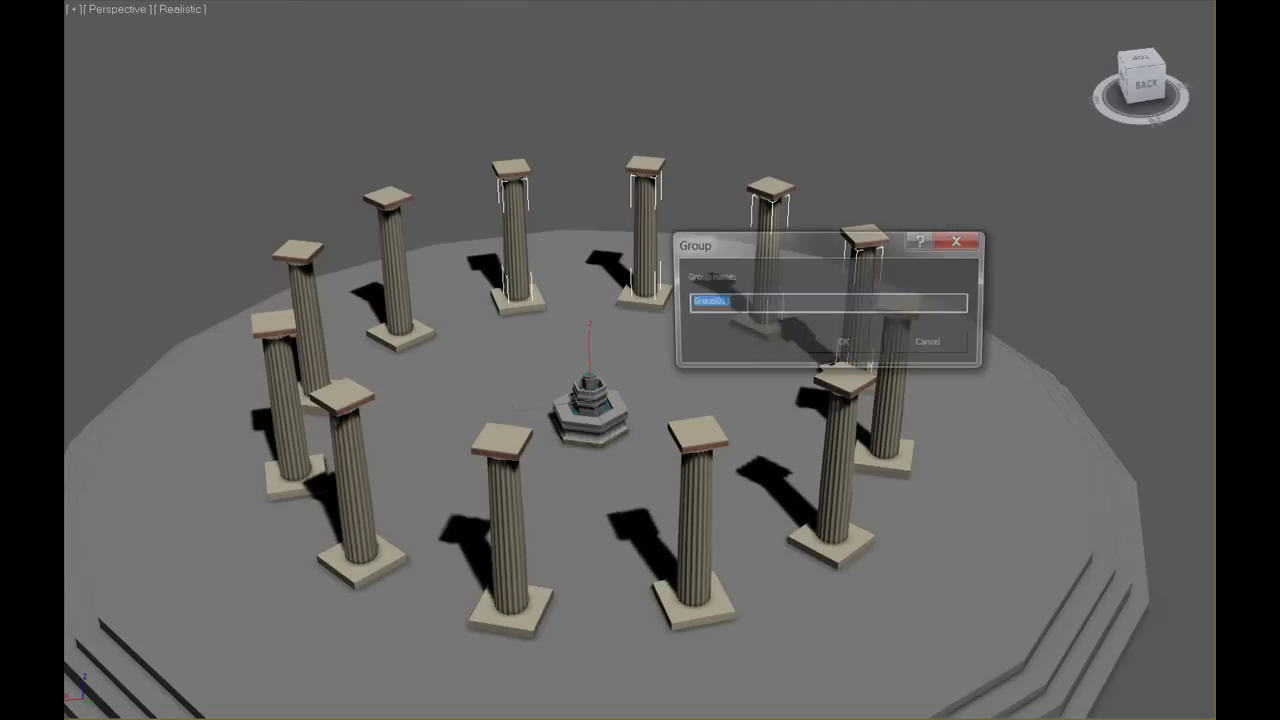
click(838, 343)
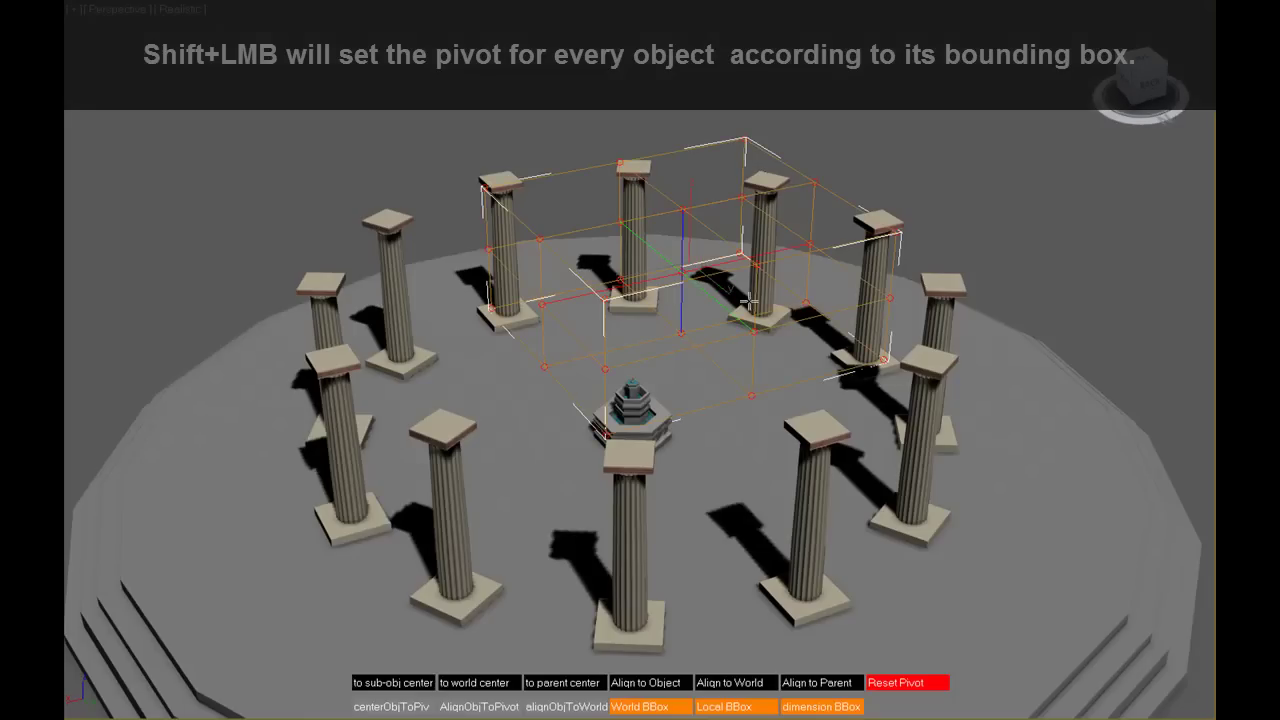
shift+click(547, 372)
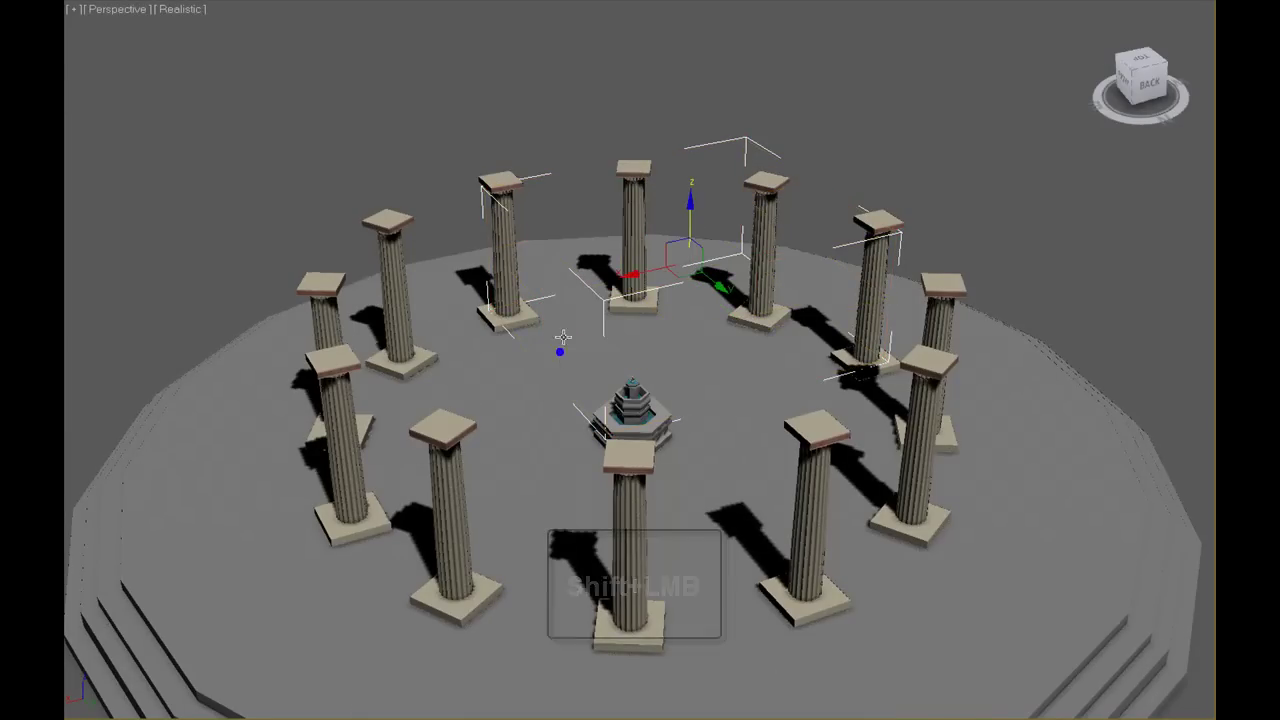
Open the group, select the back columns inside it, then close the group again.
key(alt+g)
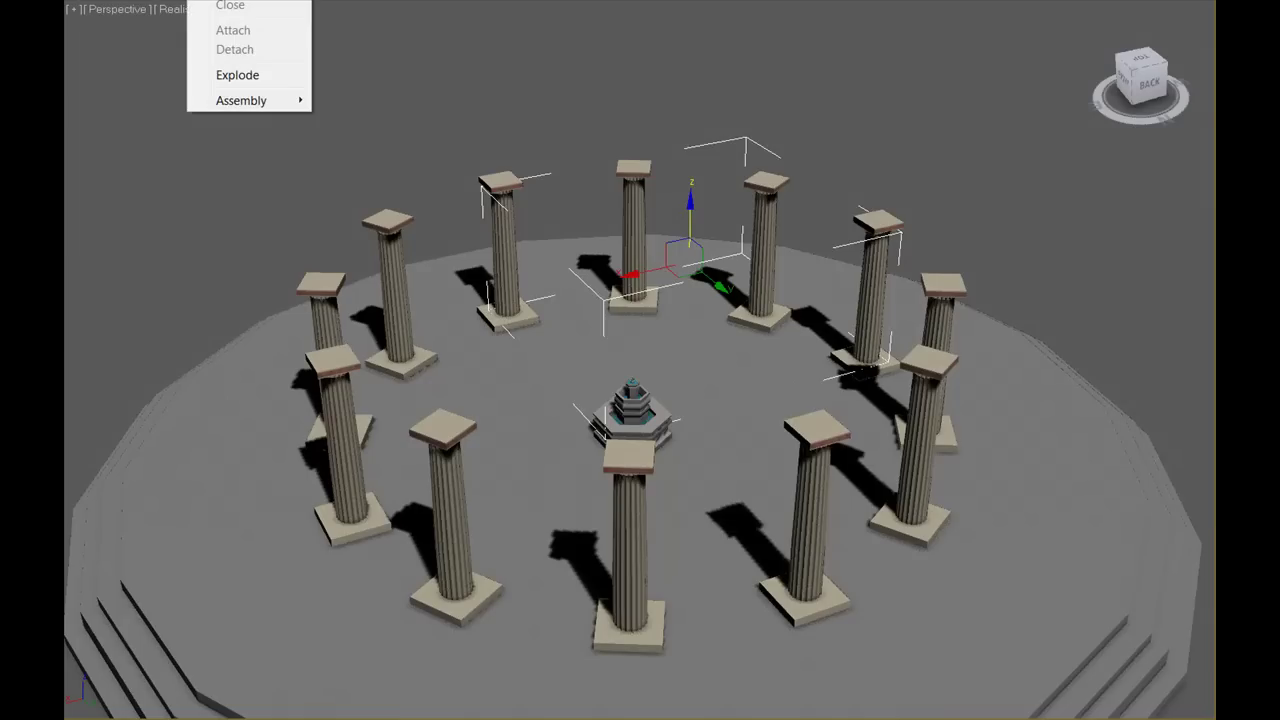
key(o)
click(504, 246)
click(636, 226)
click(765, 230)
click(868, 278)
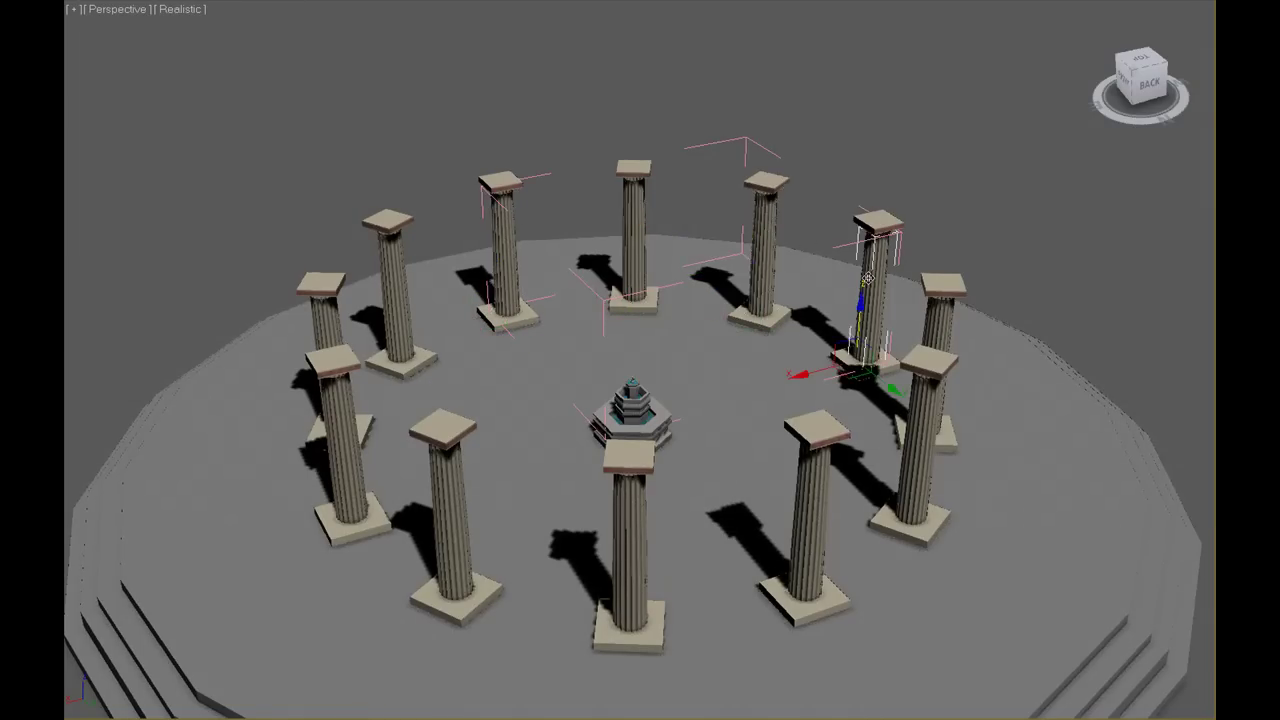
click(210, 0)
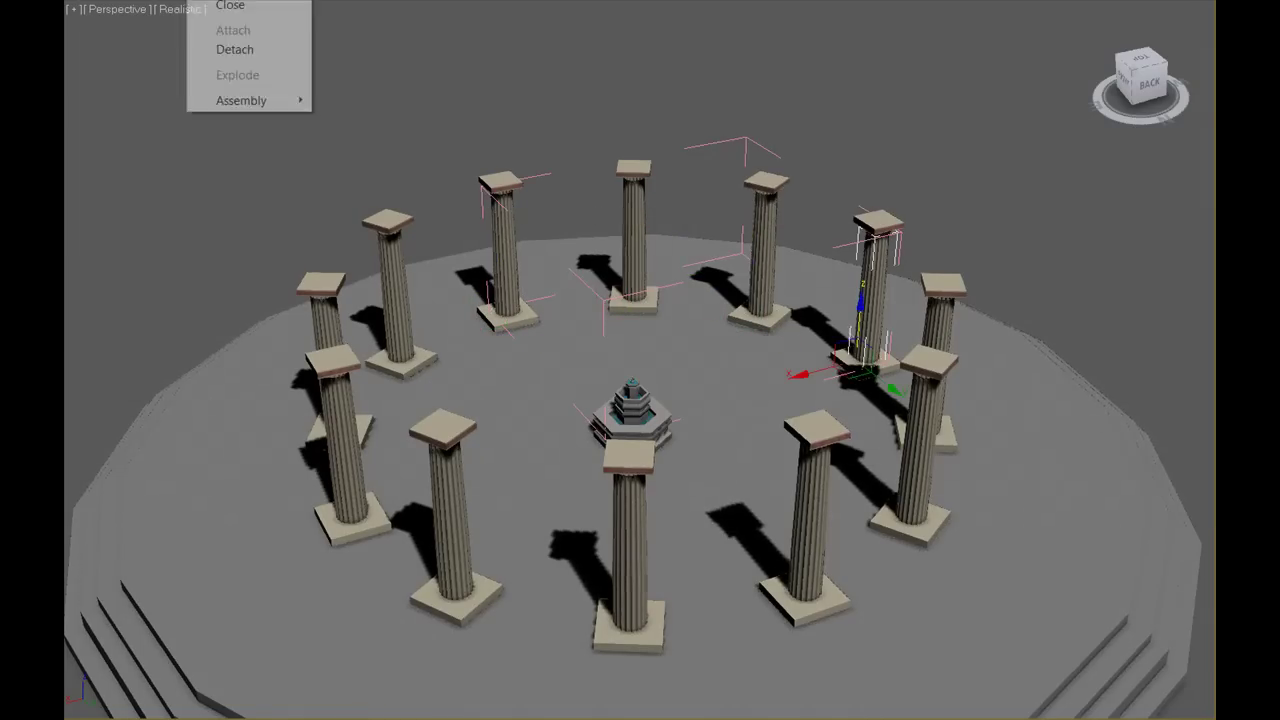
click(246, 6)
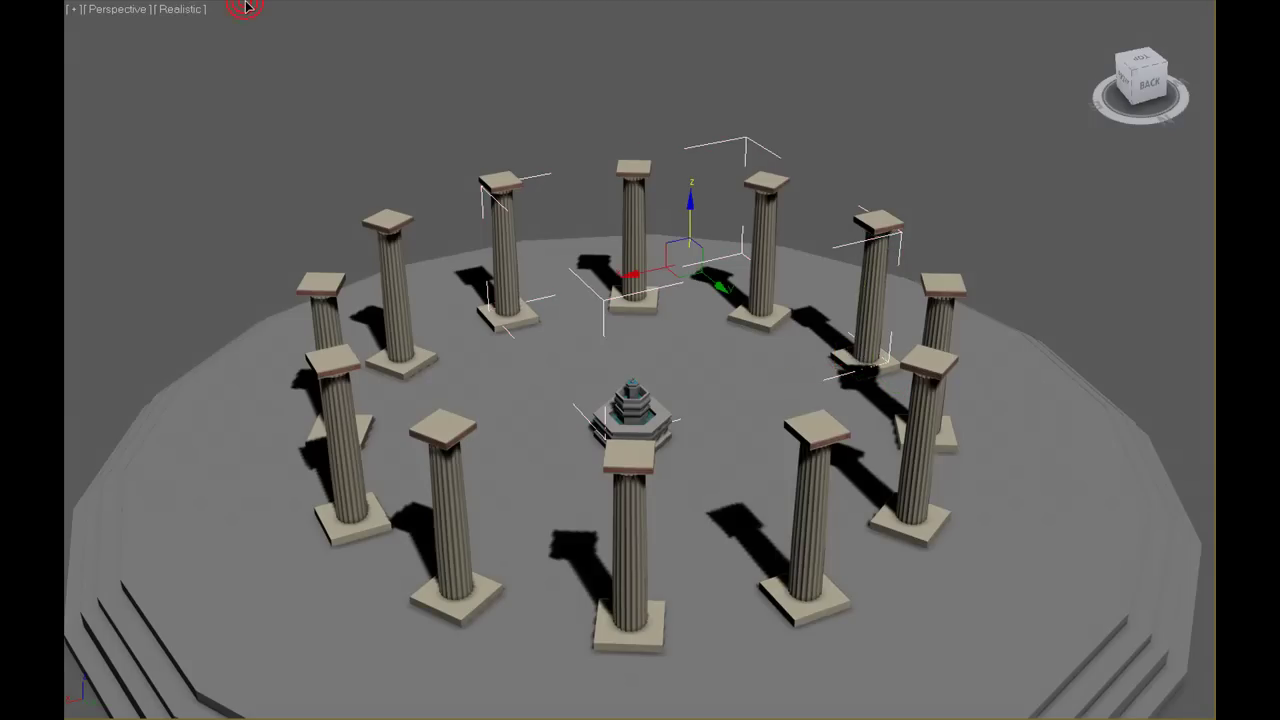
key(ctrl+p)
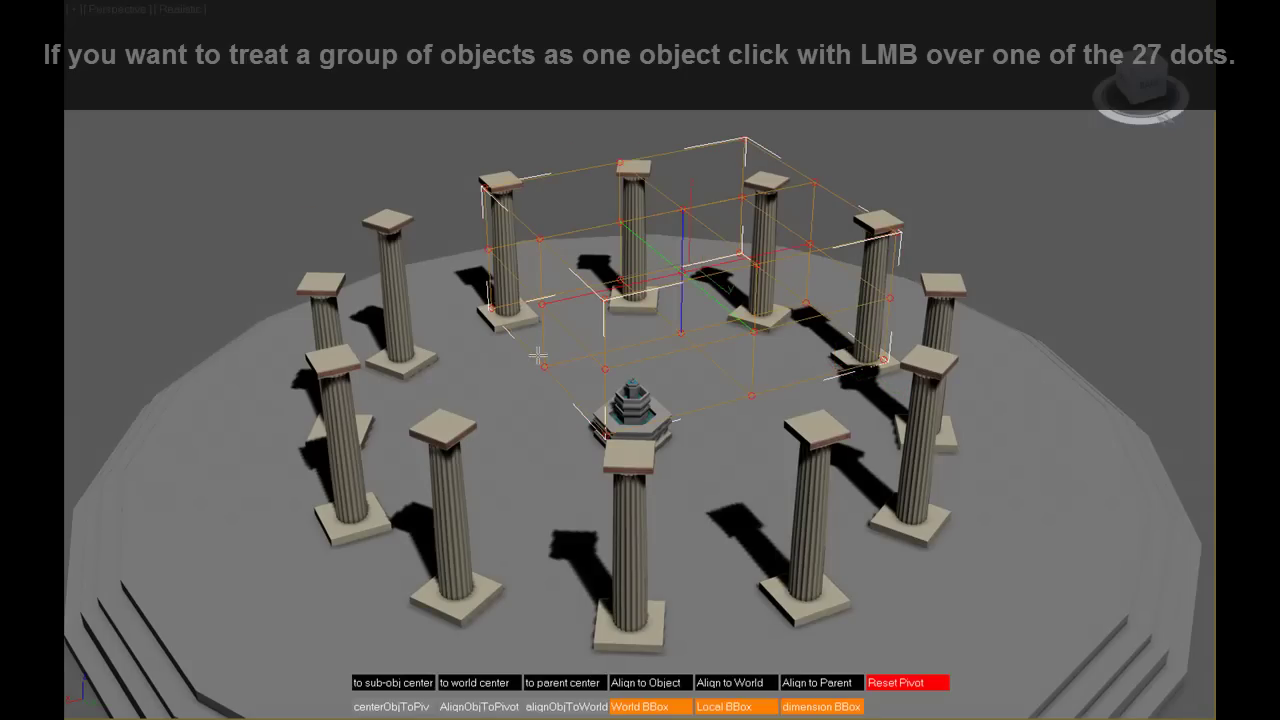
Place the back-column group's pivot at one bounding-box dot and open the group.
click(545, 368)
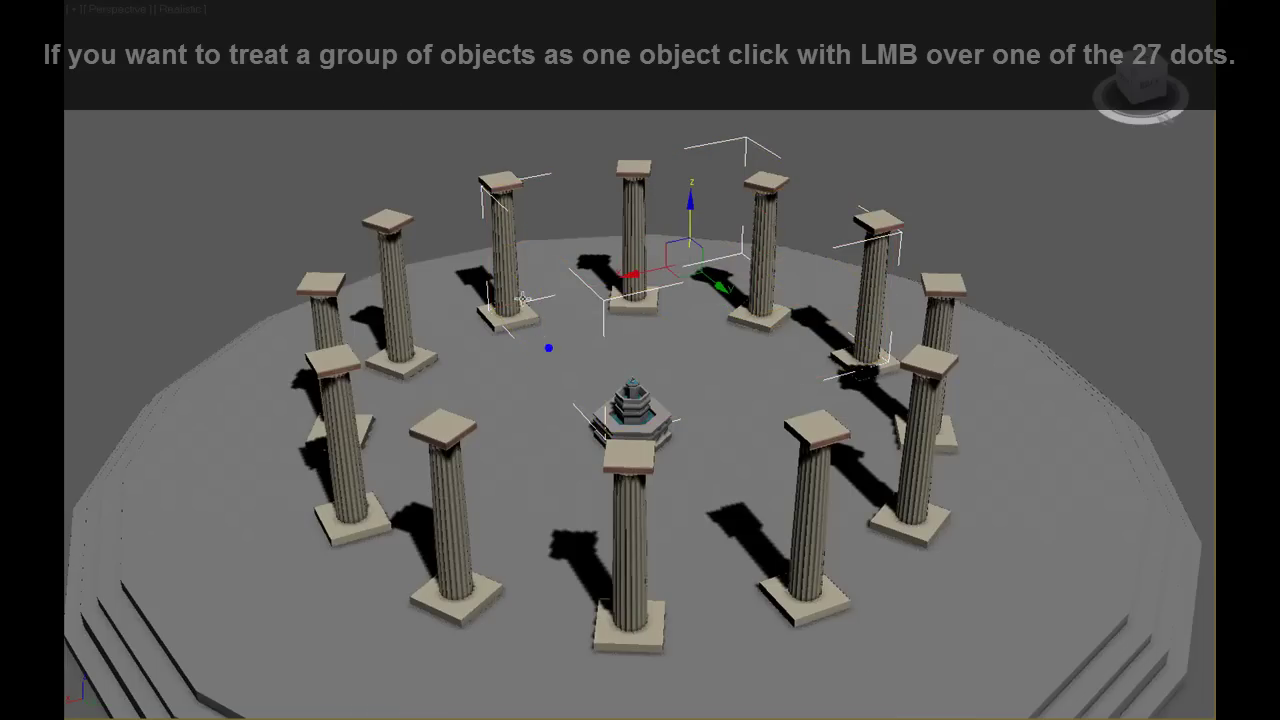
click(230, 1)
click(246, 2)
Select the back columns inside the open group, then the front columns.
click(500, 238)
click(636, 222)
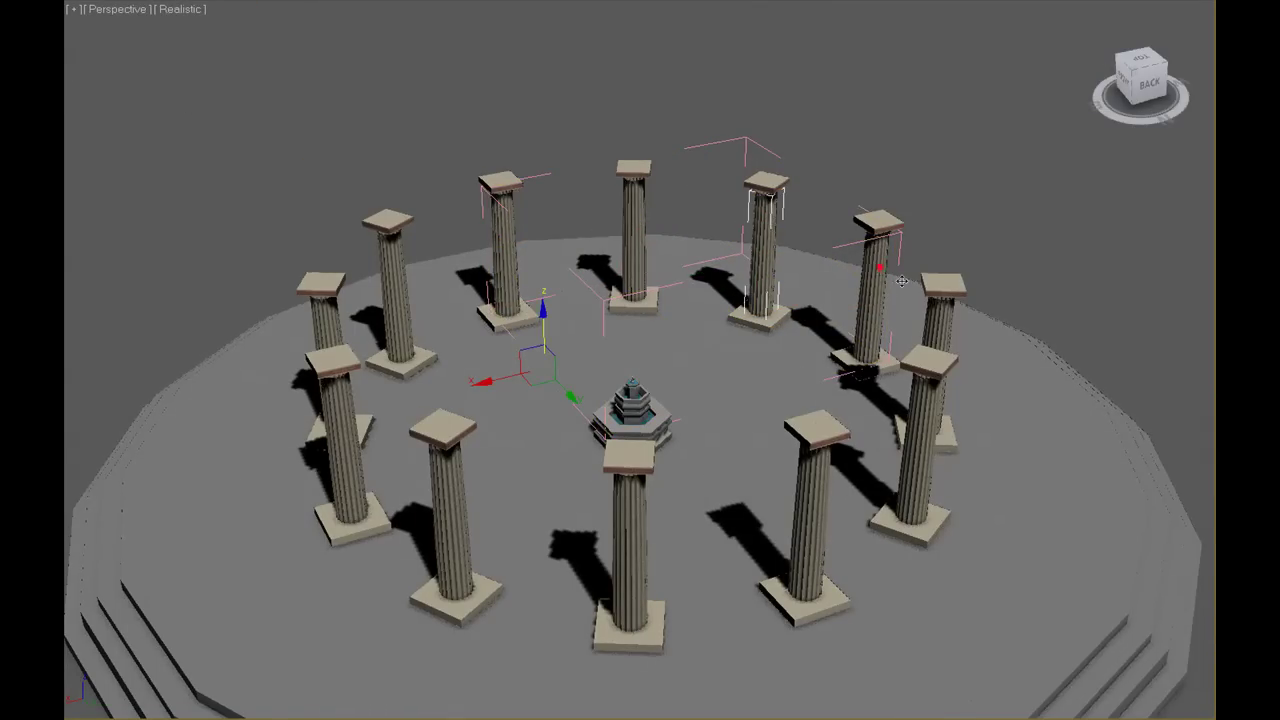
click(942, 305)
click(875, 268)
click(812, 500)
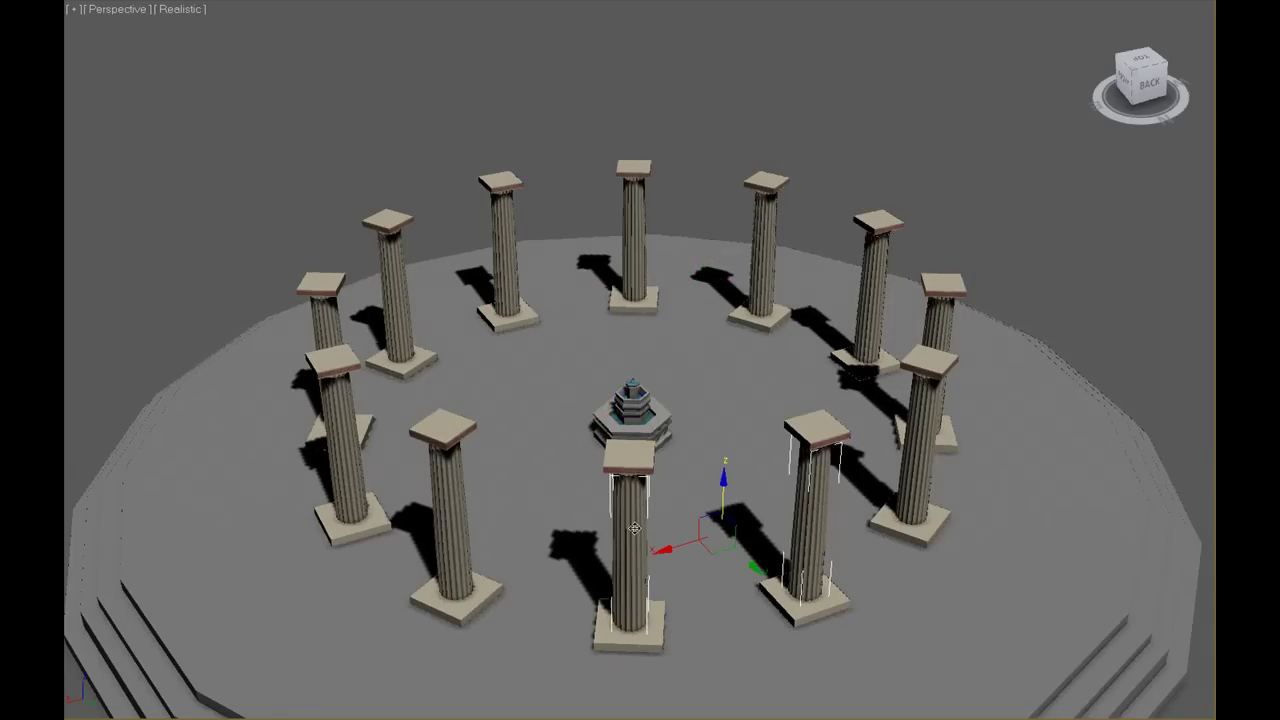
Add the left front column and set a shared selection pivot with Visual Pivot Placer.
ctrl+click(455, 497)
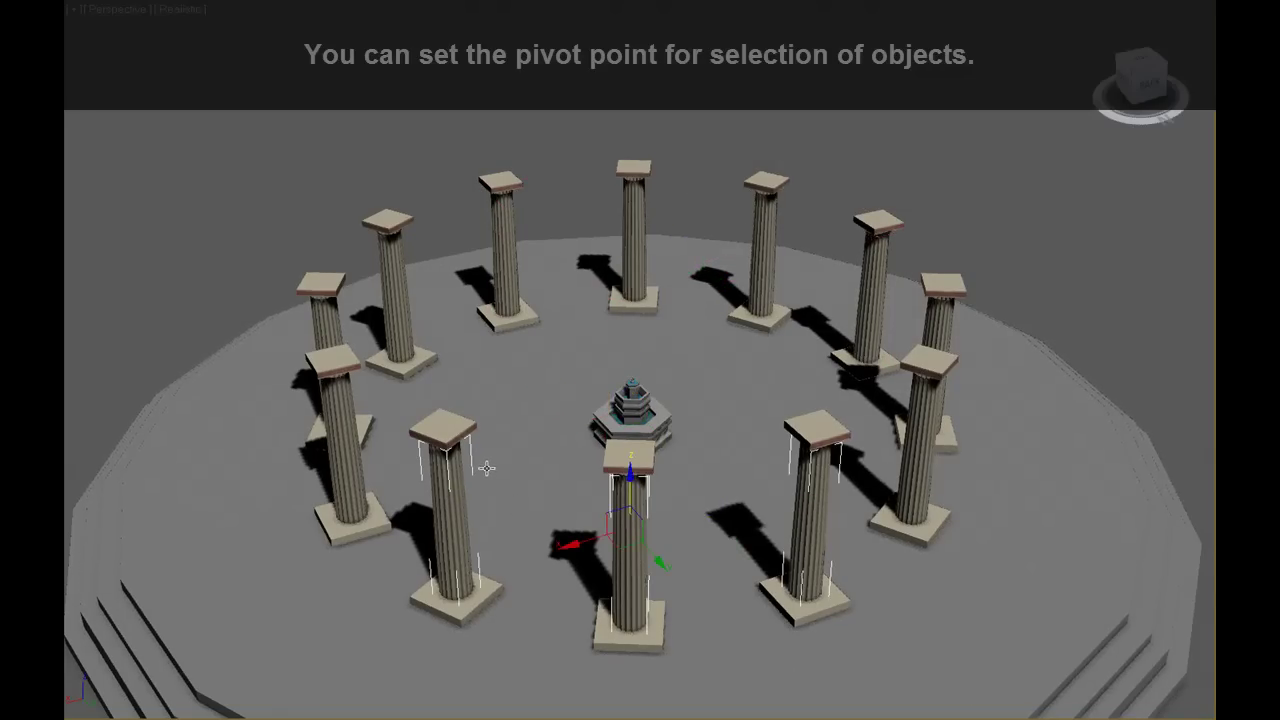
key(Insert)
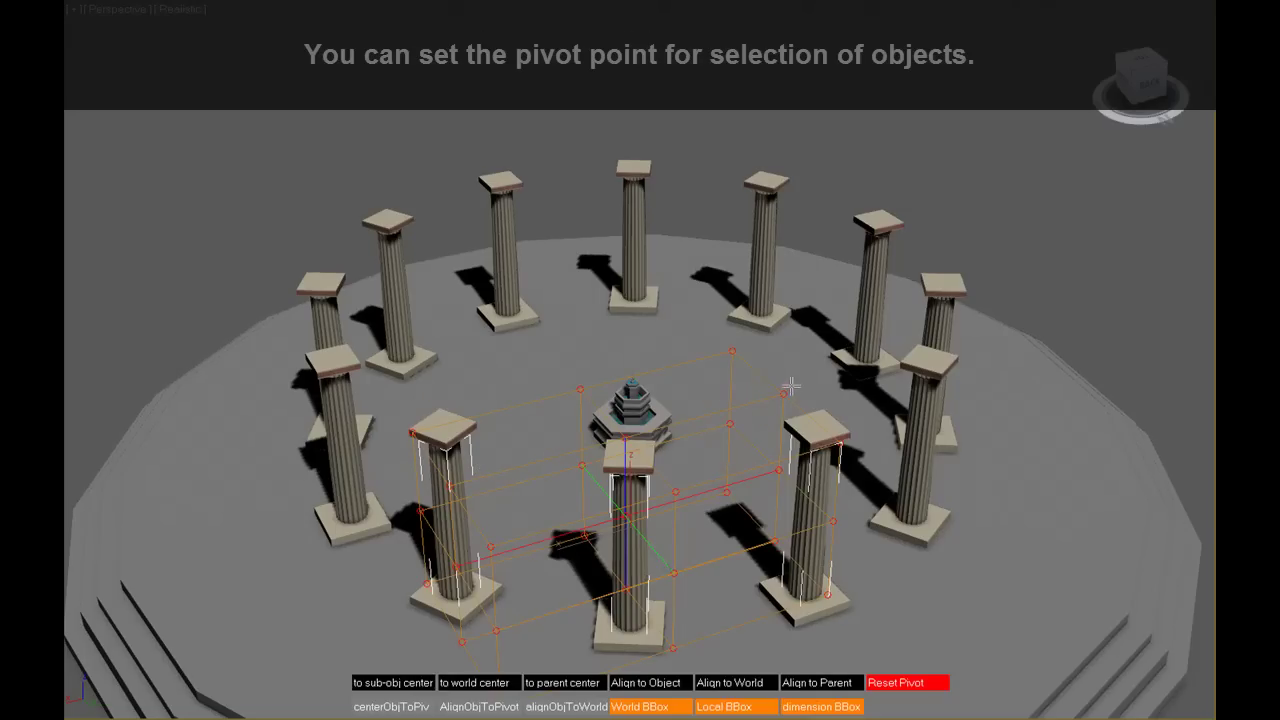
key(Insert)
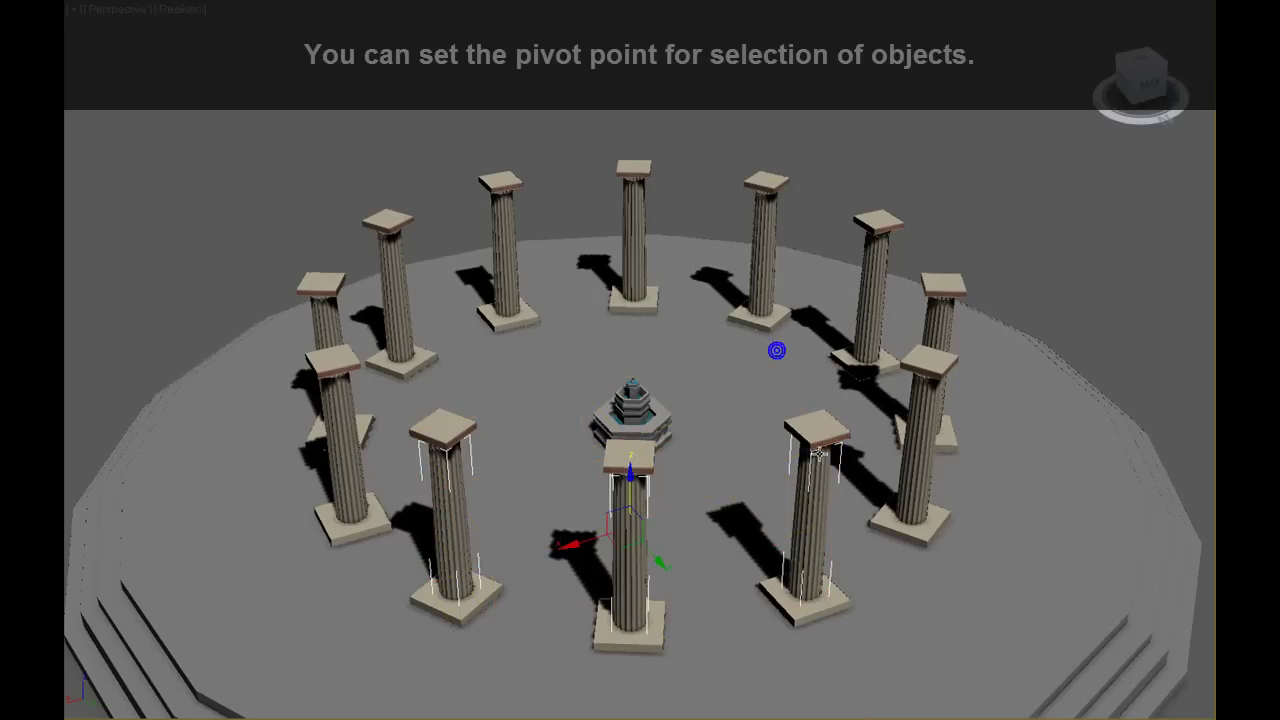
click(811, 509)
Reselect the middle and left front columns and bring up the Customize menu.
click(638, 508)
click(443, 502)
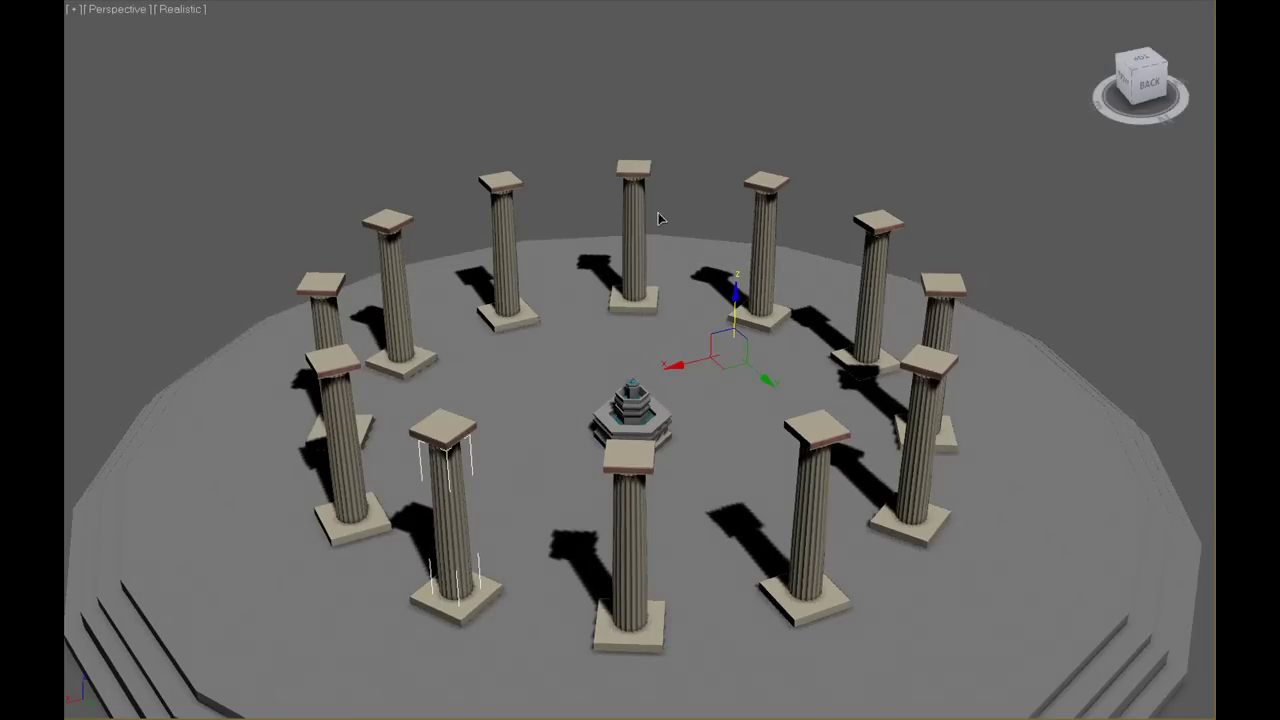
key(alt+u)
key(Escape)
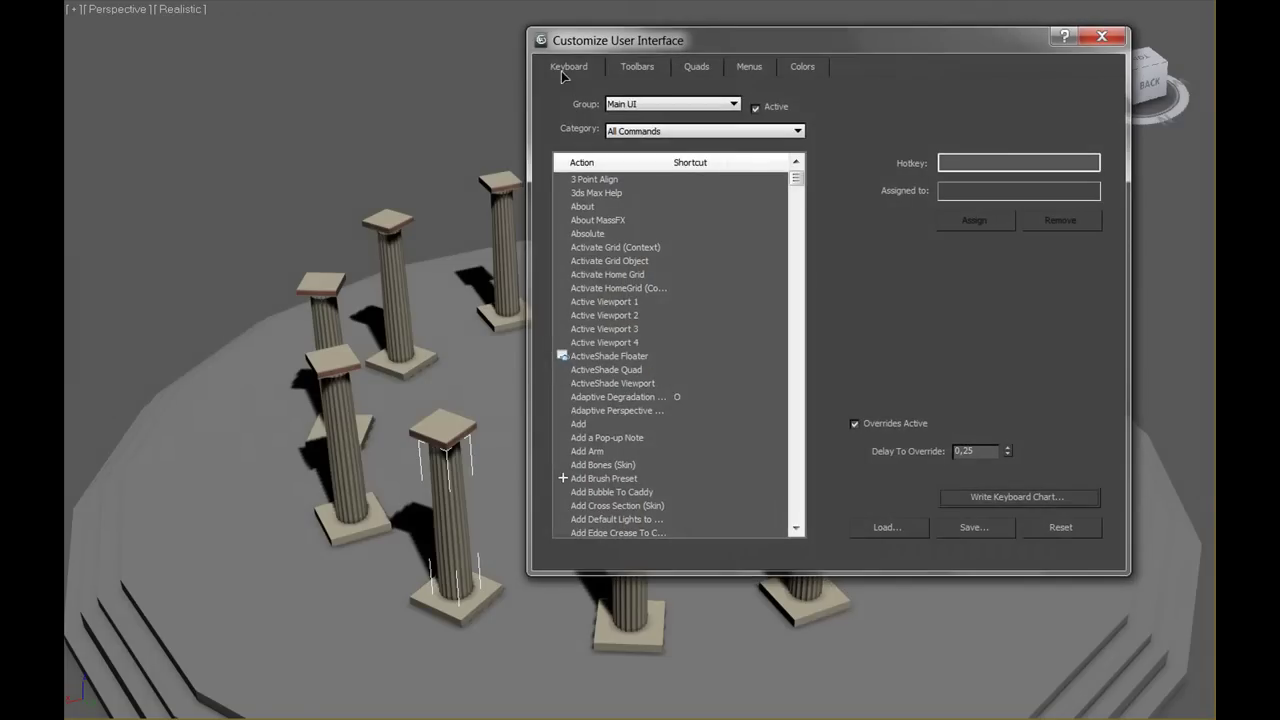
Set the keyboard Category to miauu's Script Pack and select the VPP Pick Pivot Point action.
click(782, 131)
drag(798, 195, 800, 265)
click(680, 302)
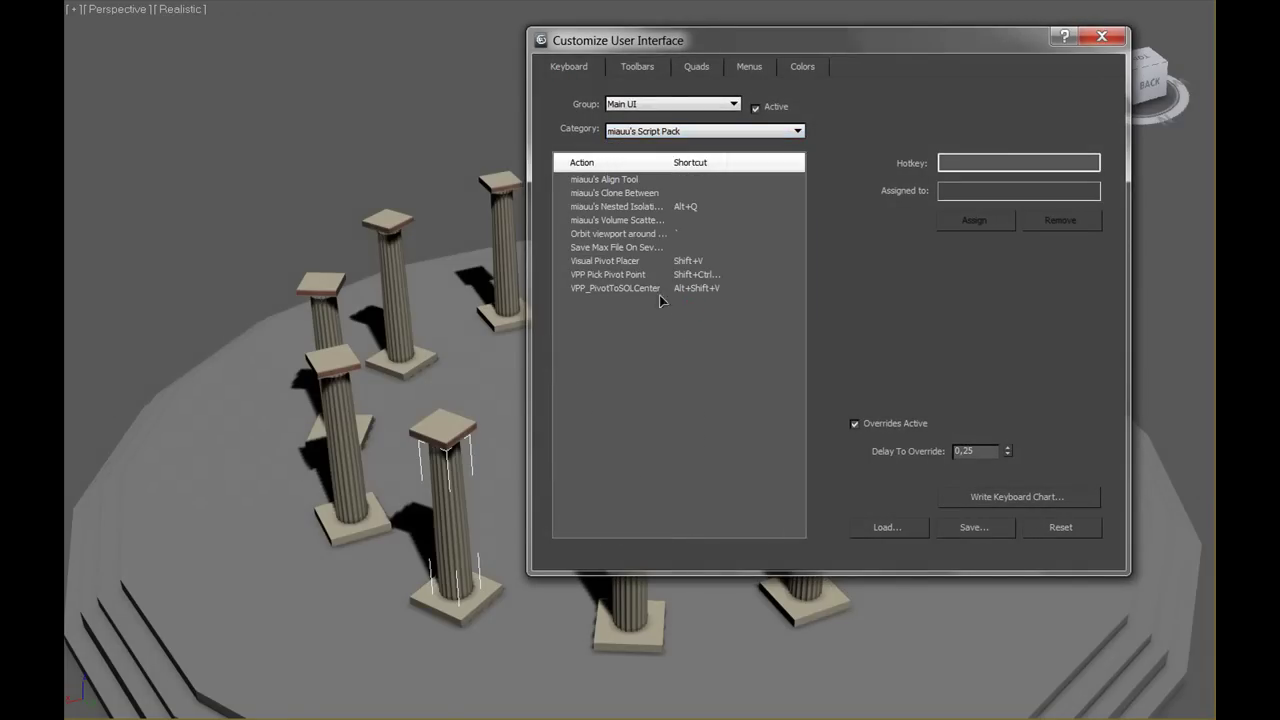
click(630, 276)
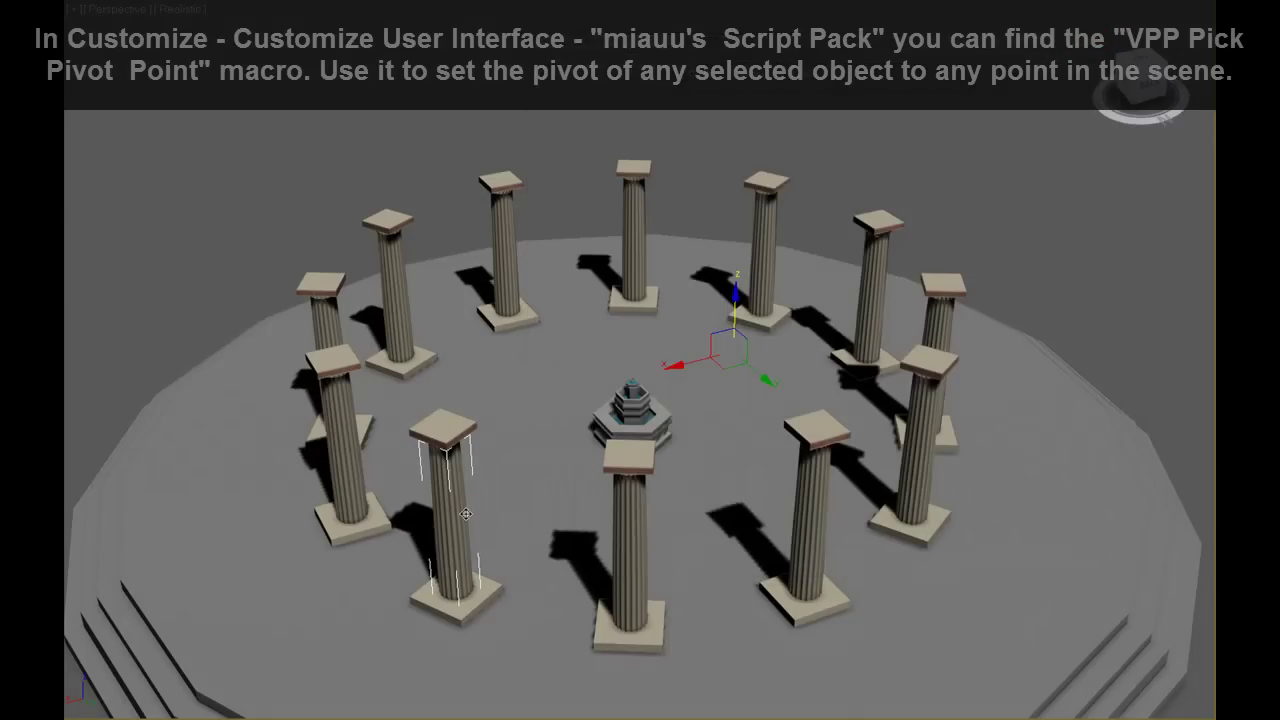
Move the front-centre column's pivot onto the right column's capital and test-rotate it around that point.
click(625, 541)
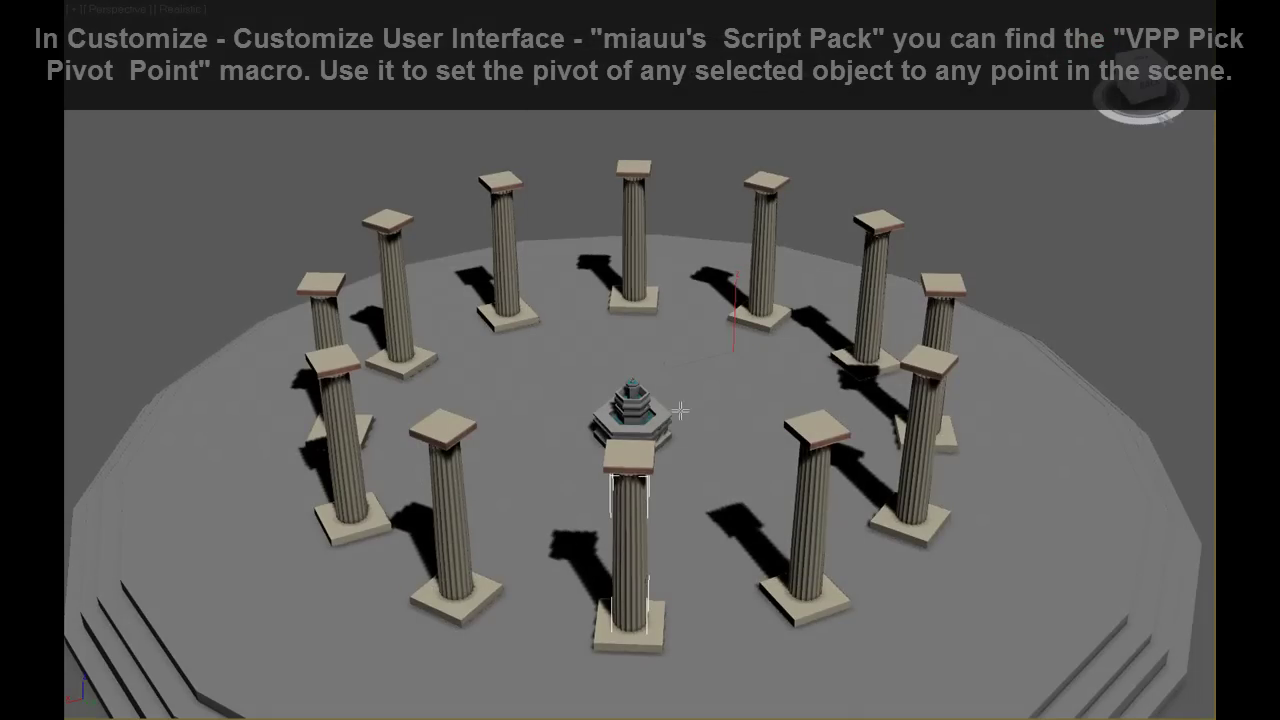
click(822, 409)
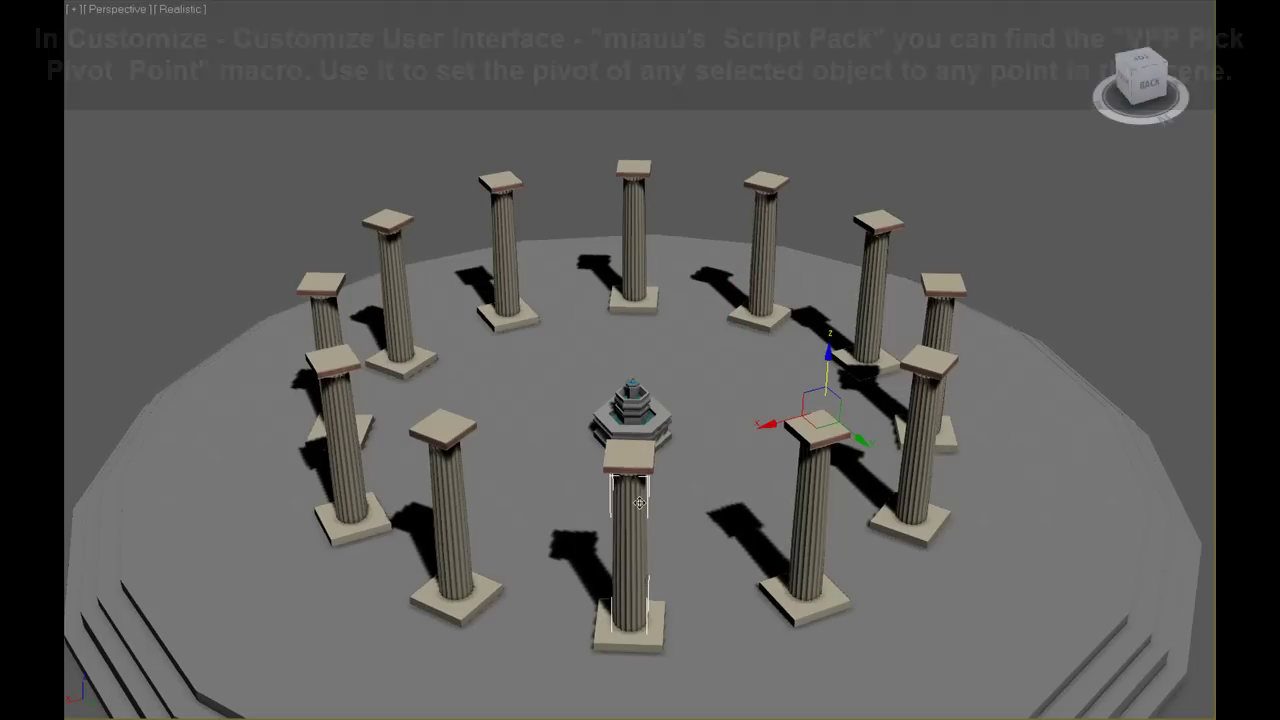
key(e)
drag(787, 437, 801, 443)
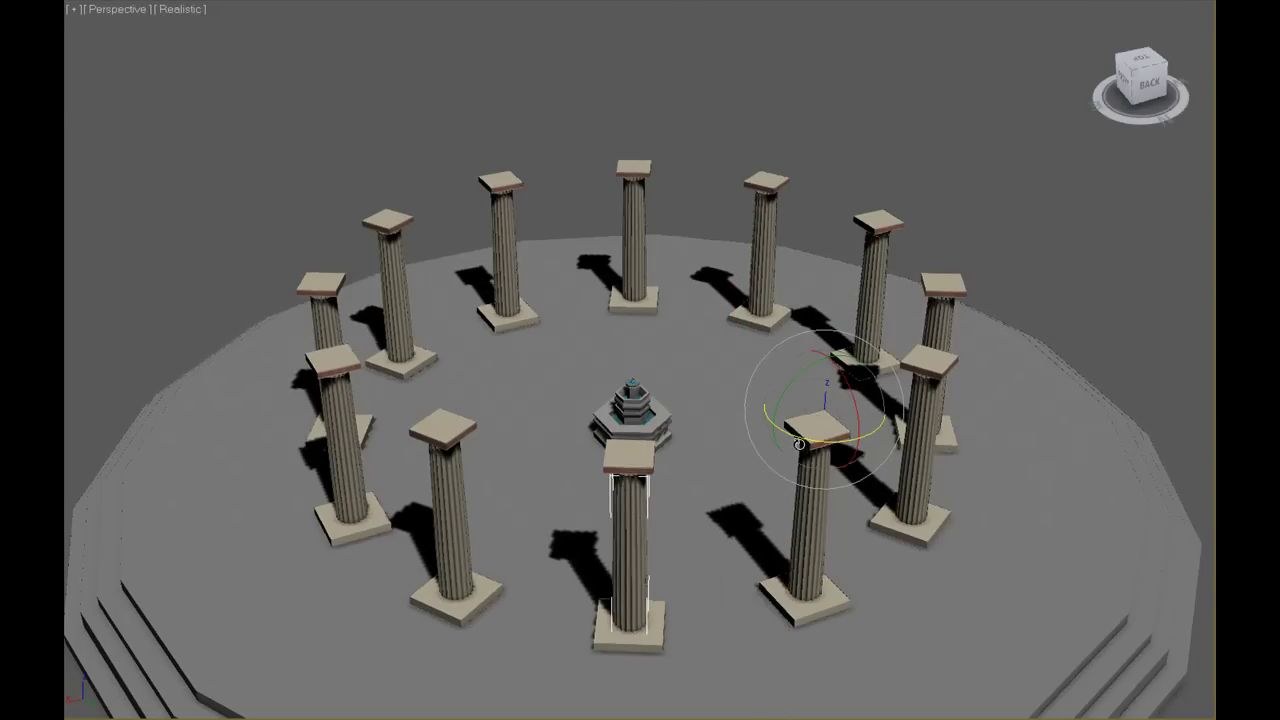
key(w)
key(ctrl+d)
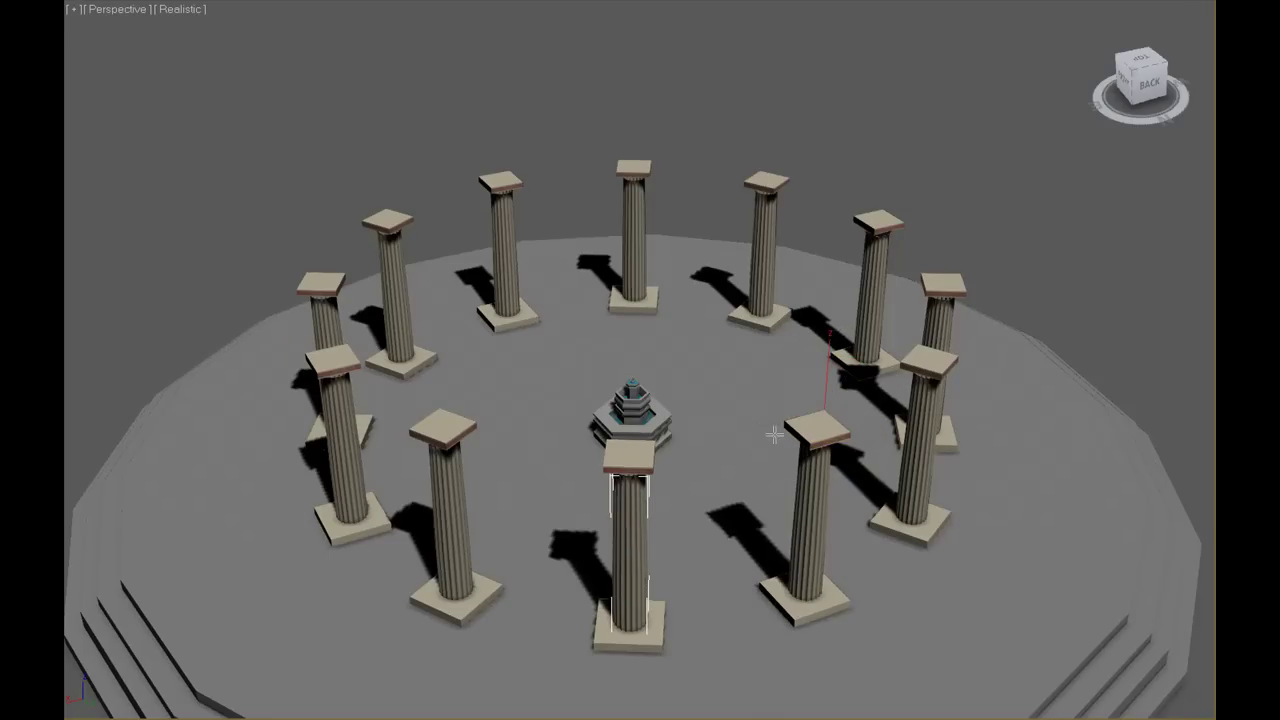